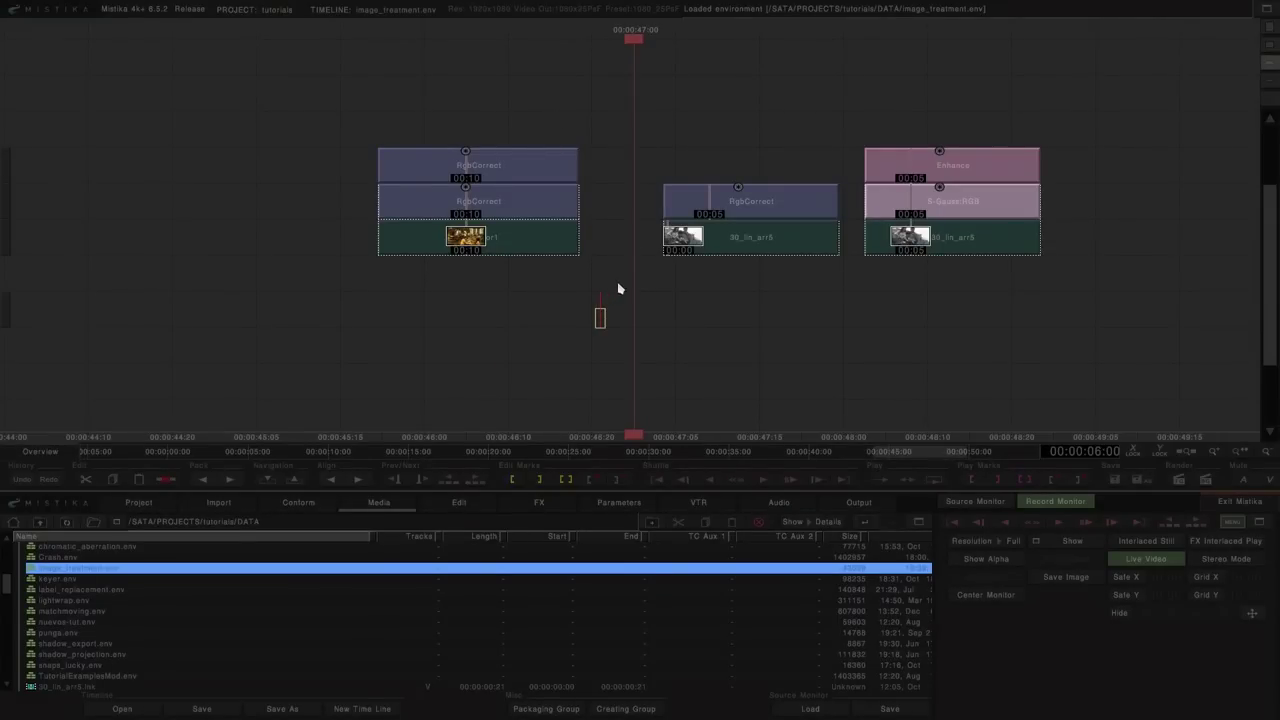
Open the effects of the barbecue clip LN_color1 and reset FreeVec_1 in its lower RgbCorrect.
left_click(476, 257)
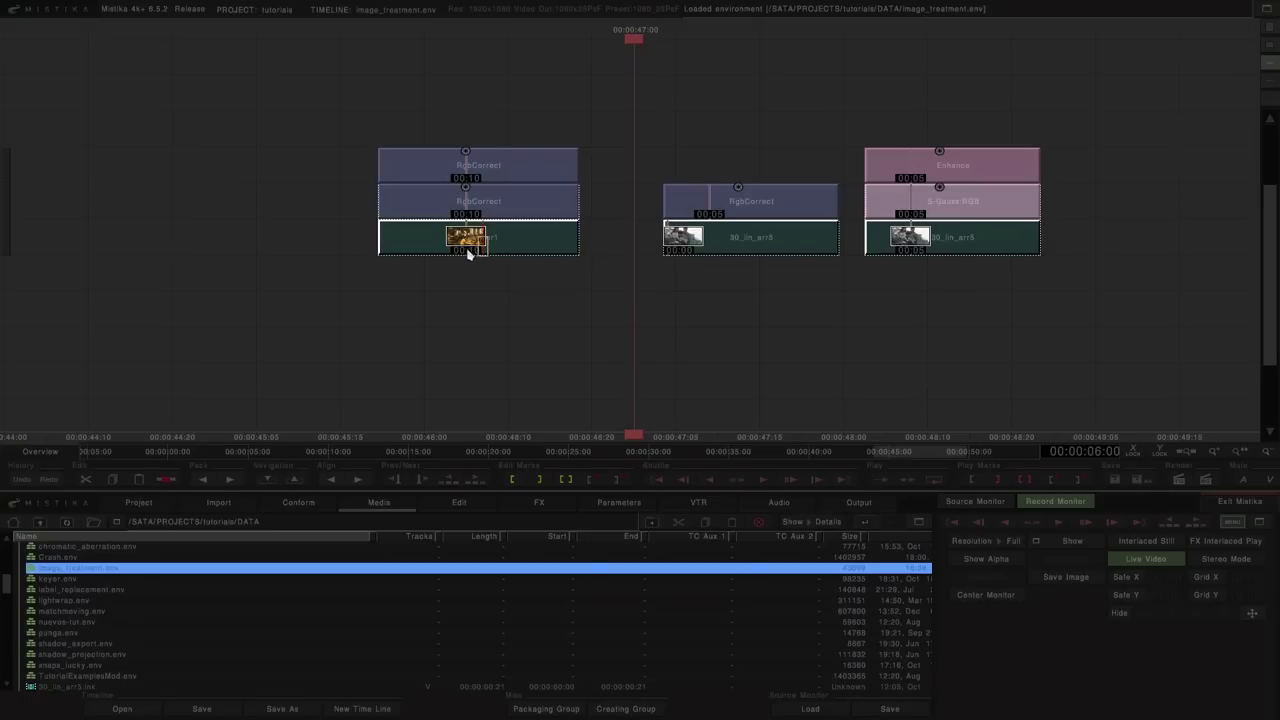
double_click(532, 241)
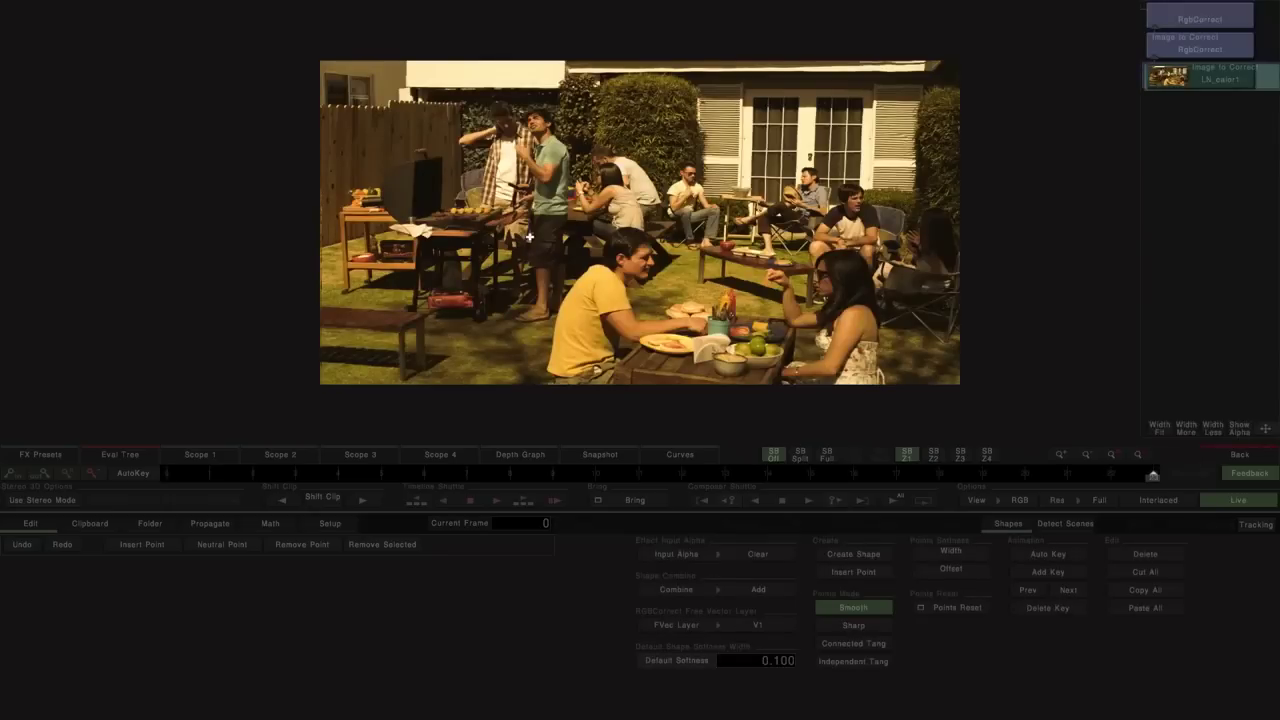
left_click(1183, 48)
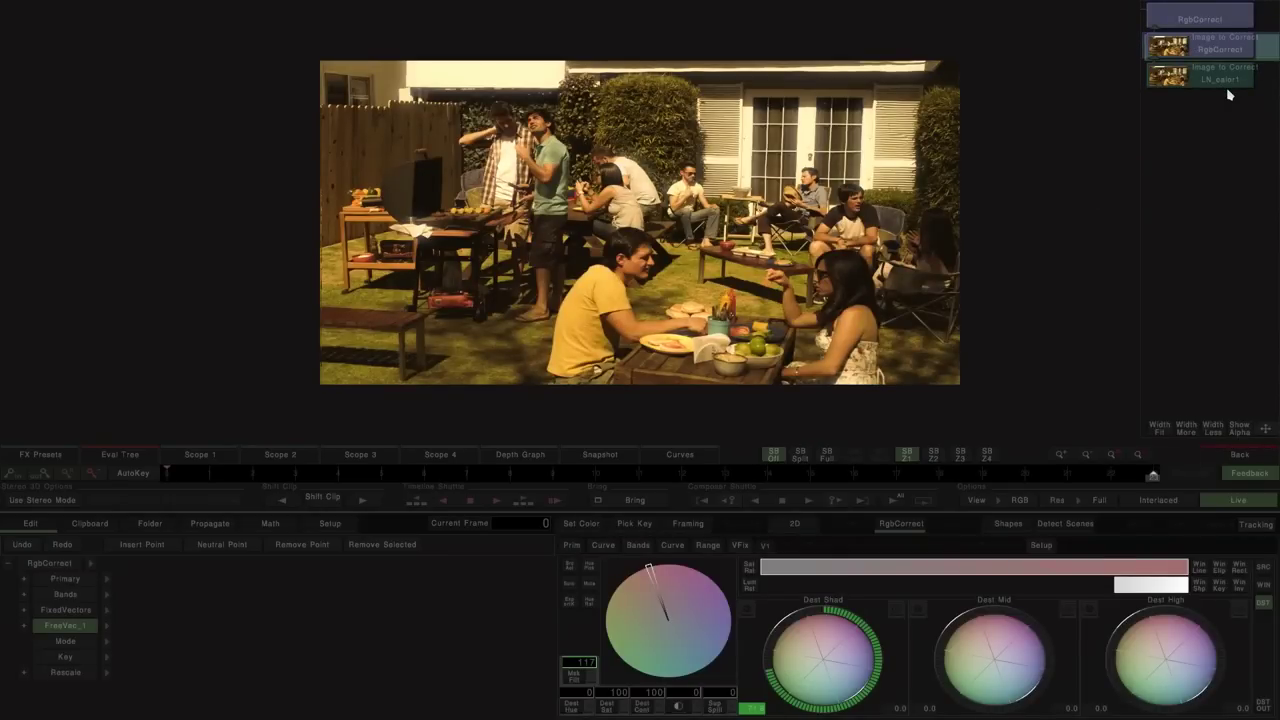
left_click(81, 628)
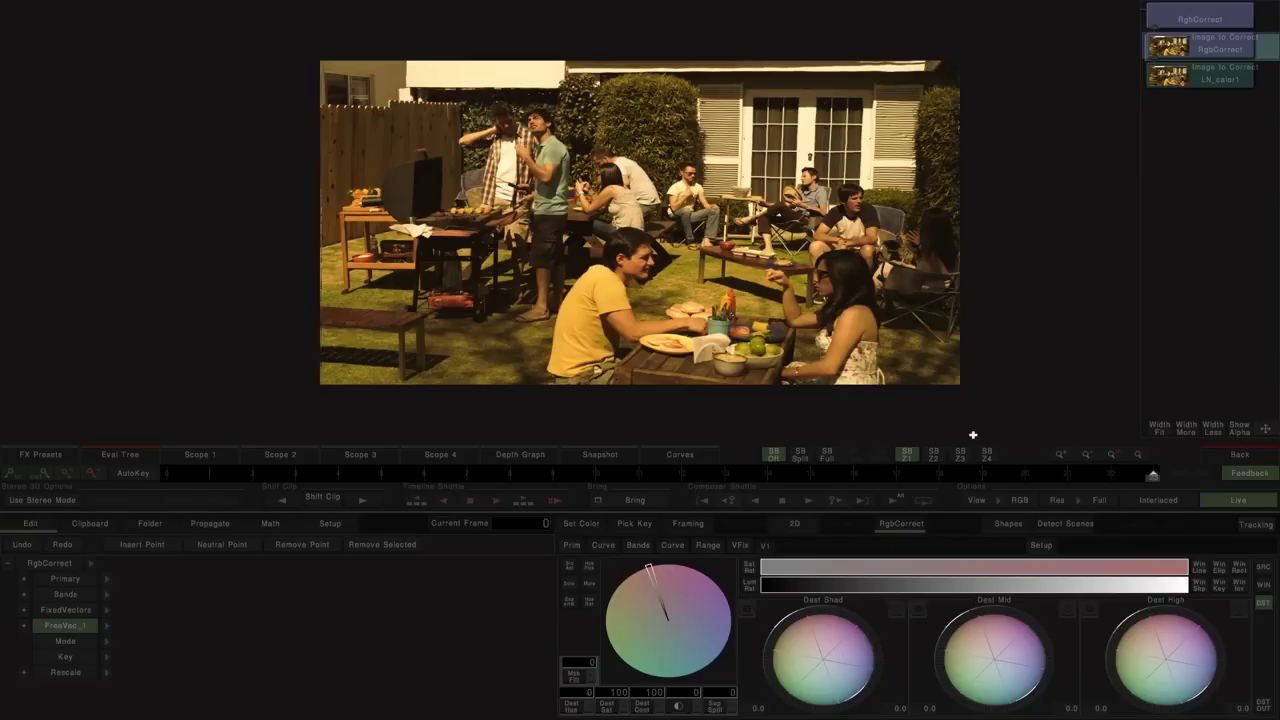
Using the alpha view and a temporary key export, limit FreeVec_1 to the brightest tones with Mat Filt at 253, and restore the RGB view.
left_click(1020, 500)
left_click(1016, 458)
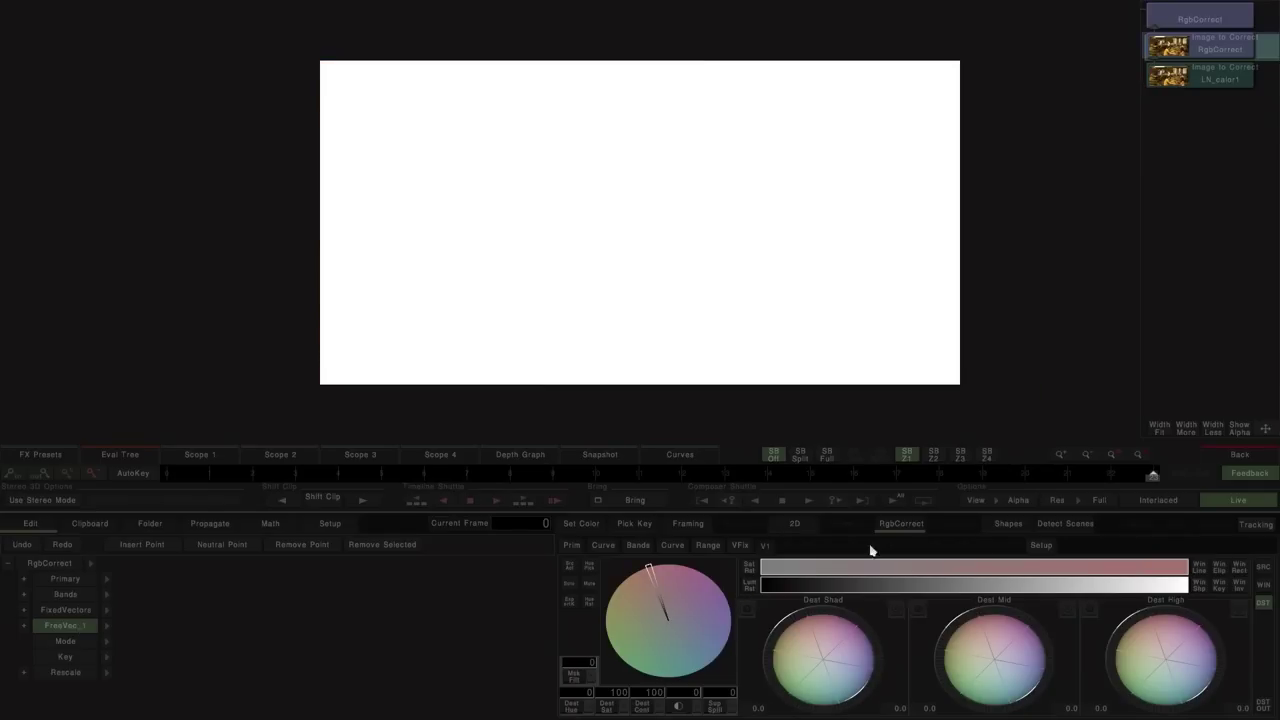
left_click(568, 600)
left_click_drag(768, 585, 1096, 593)
left_click_drag(590, 678, 743, 667)
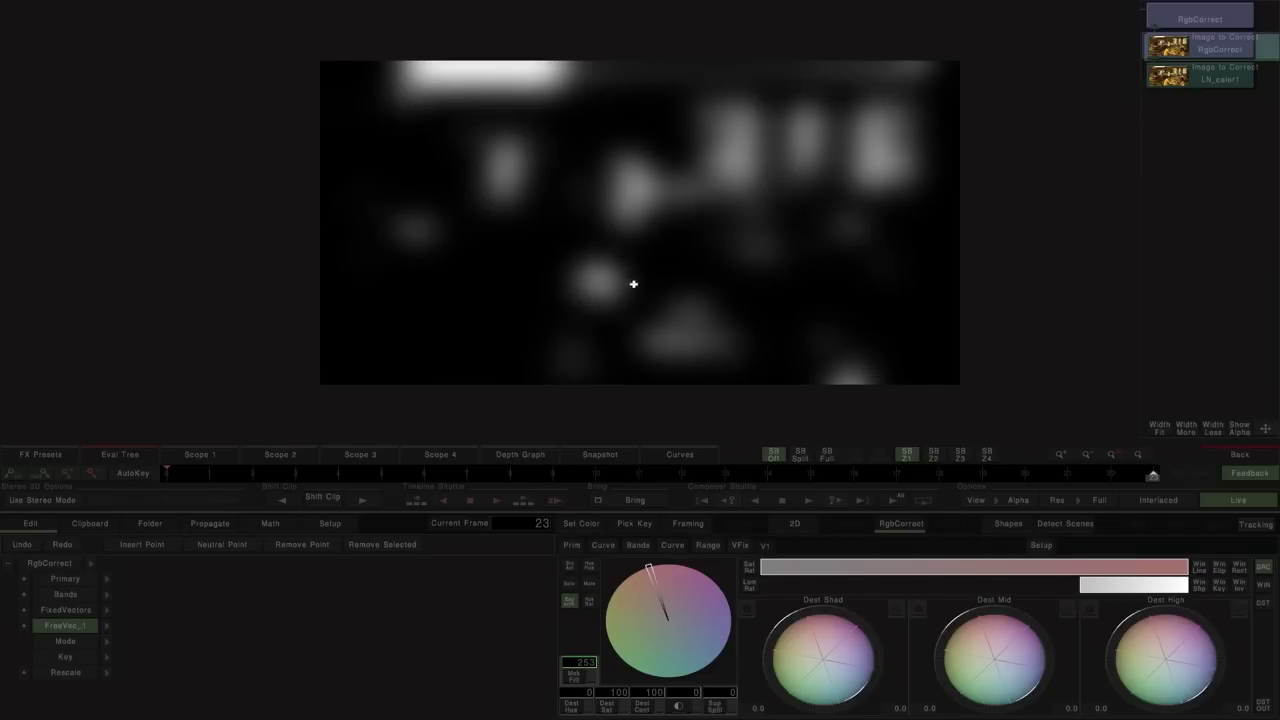
left_click(570, 604)
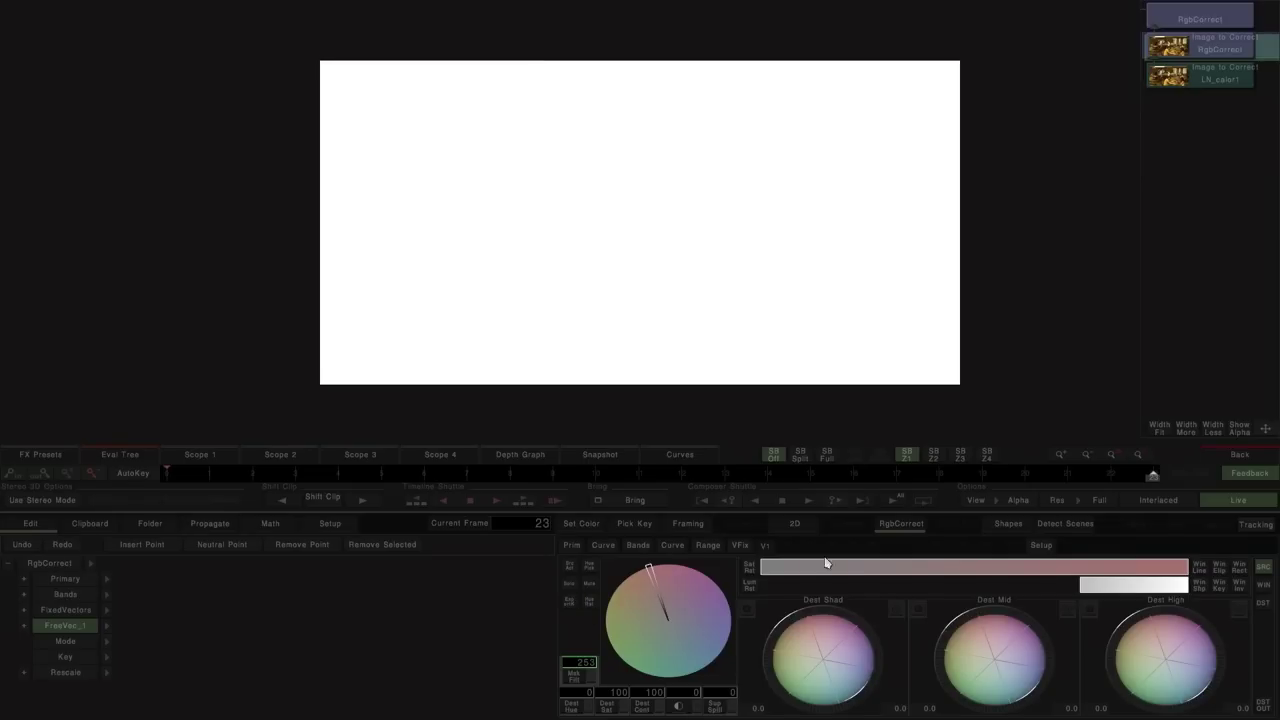
left_click(1018, 500)
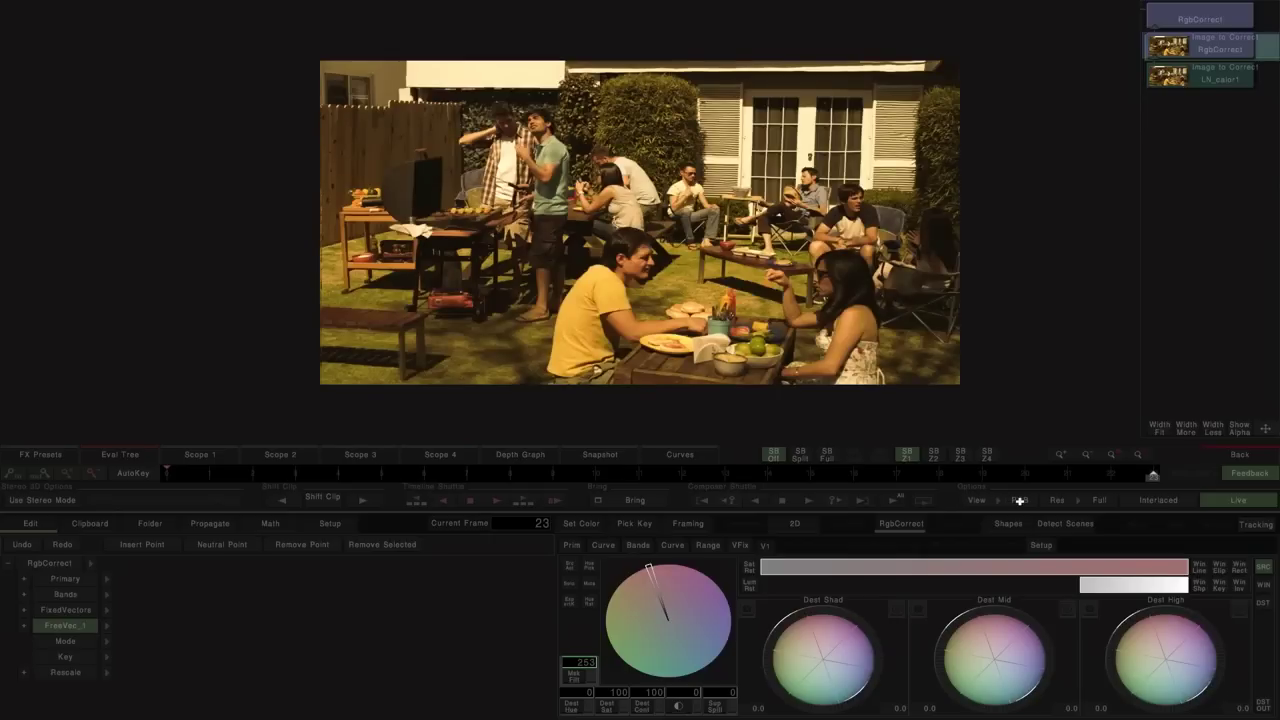
Try to intensify the keyed highlights by raising Dest High, examine the people's clothes up close, and reset Dest High.
left_click_drag(1180, 622, 1246, 654)
scroll(731, 321, "up", 5)
scroll(731, 321, "up", 1)
left_click_drag(695, 173, 694, 279)
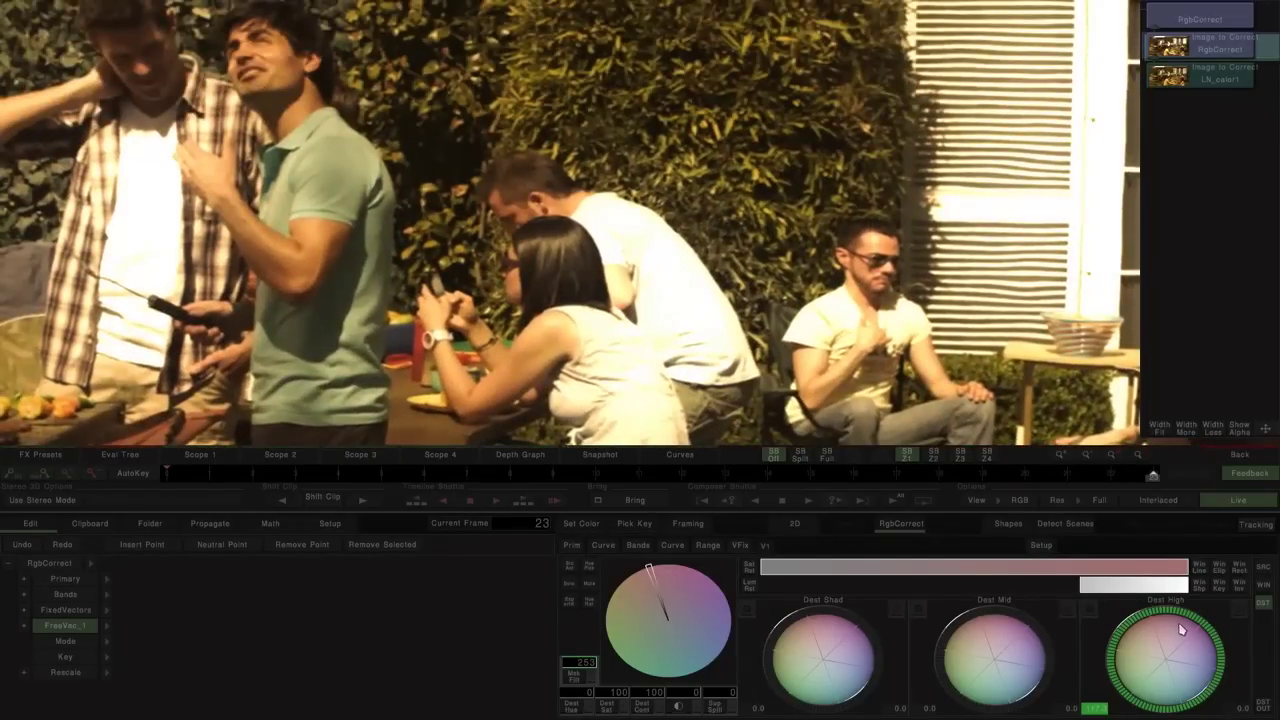
mouse_move(1122, 622)
left_mouse_down()
mouse_move(1073, 624)
mouse_move(1141, 606)
left_mouse_up()
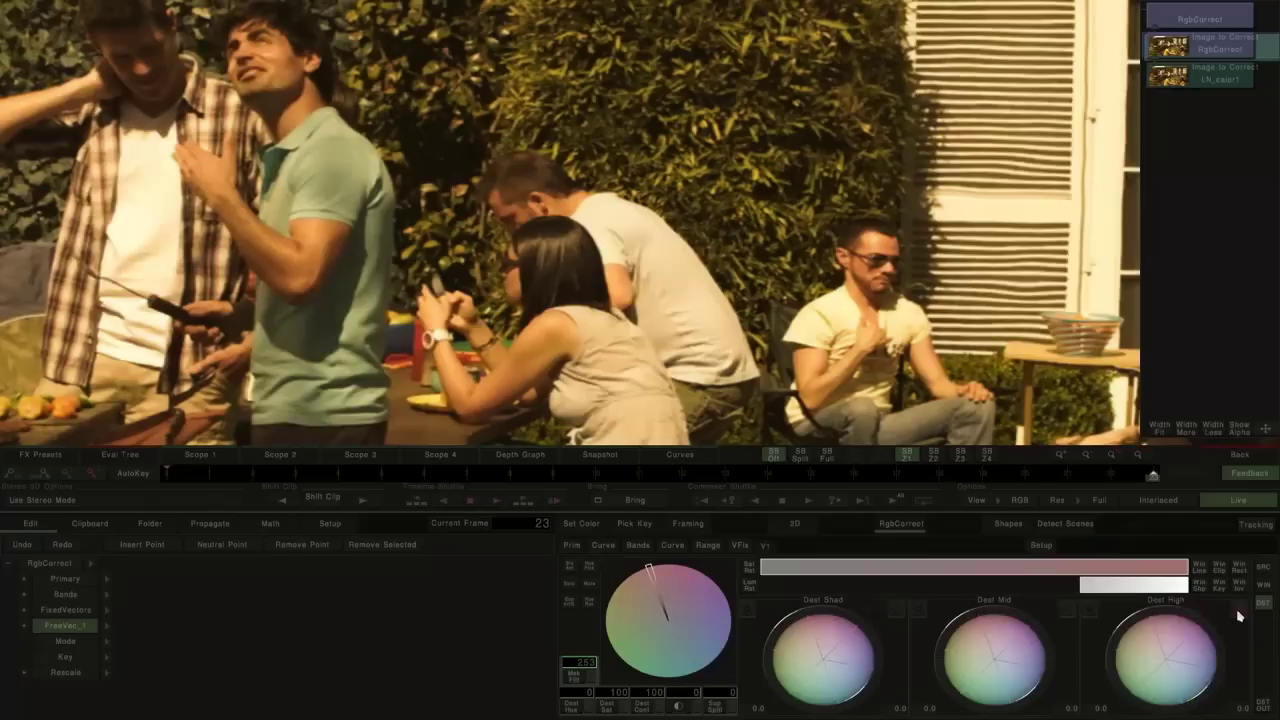
Create a glow around the highlights by raising Dest Shad and setting Mat Filt to 134.
left_click(831, 638)
left_click_drag(832, 633, 988, 617)
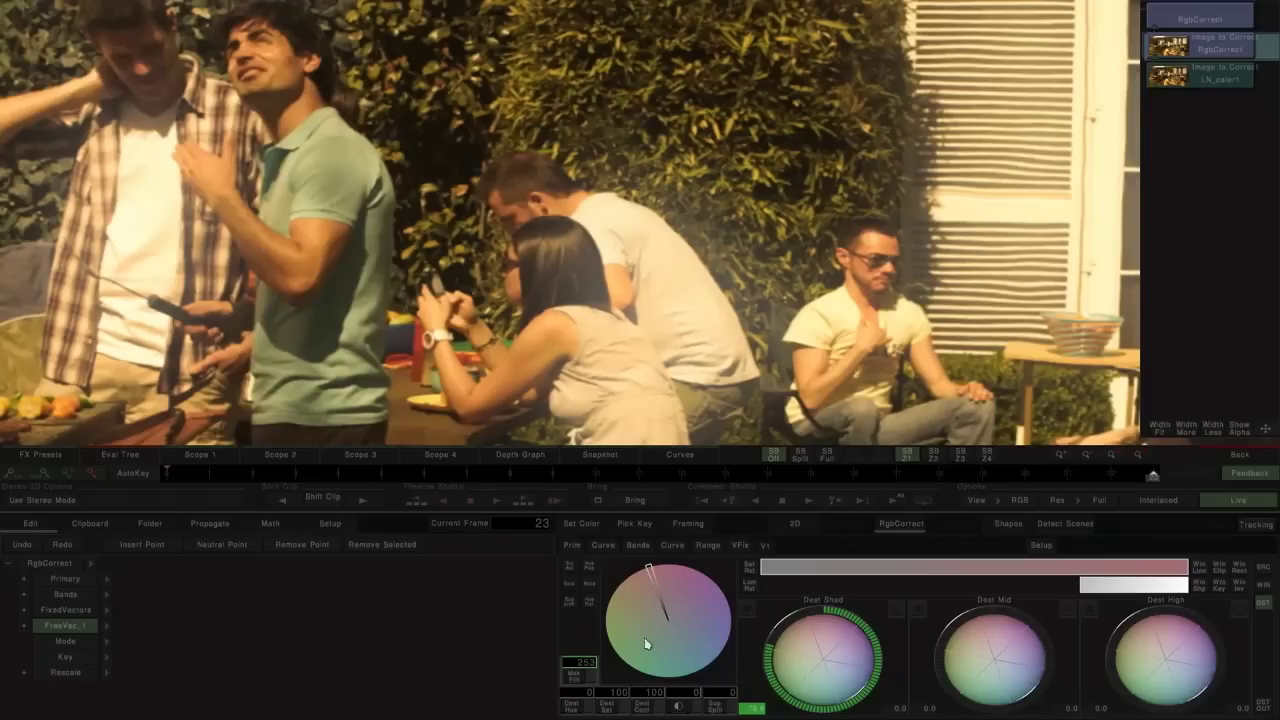
left_click(574, 676)
left_click_drag(613, 668, 492, 665)
scroll(539, 314, "down", 2)
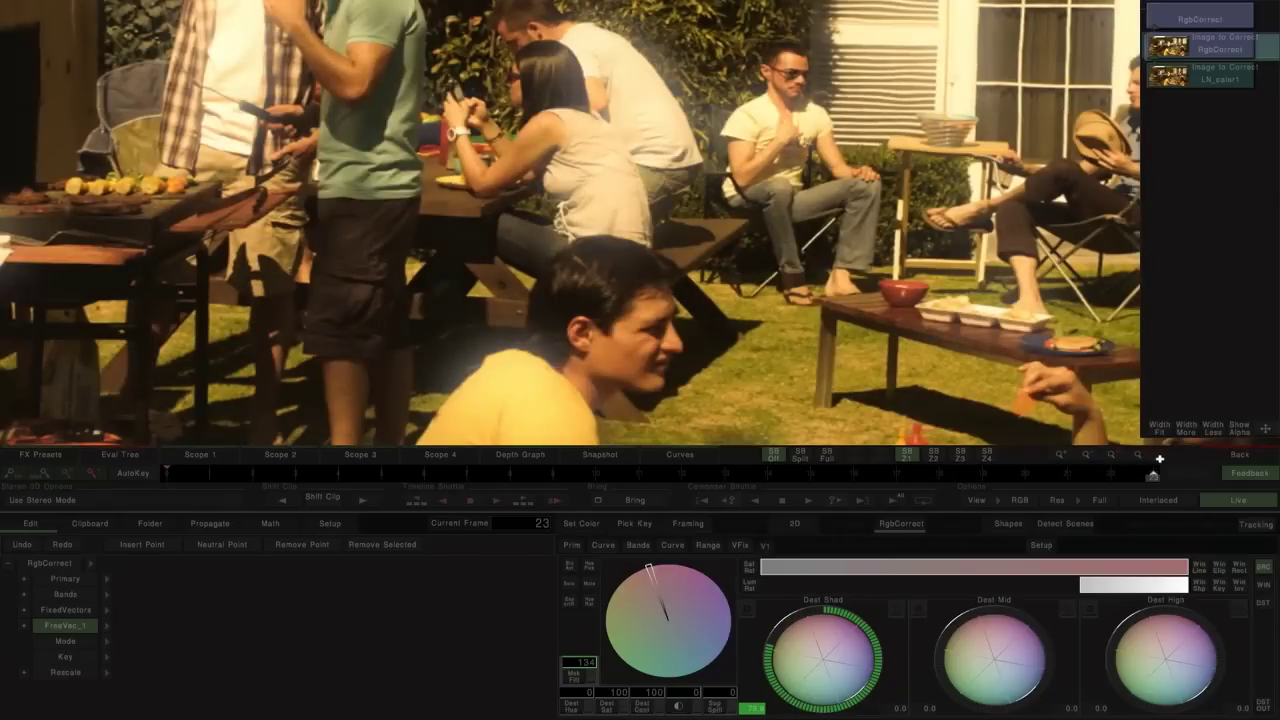
left_click(1135, 457)
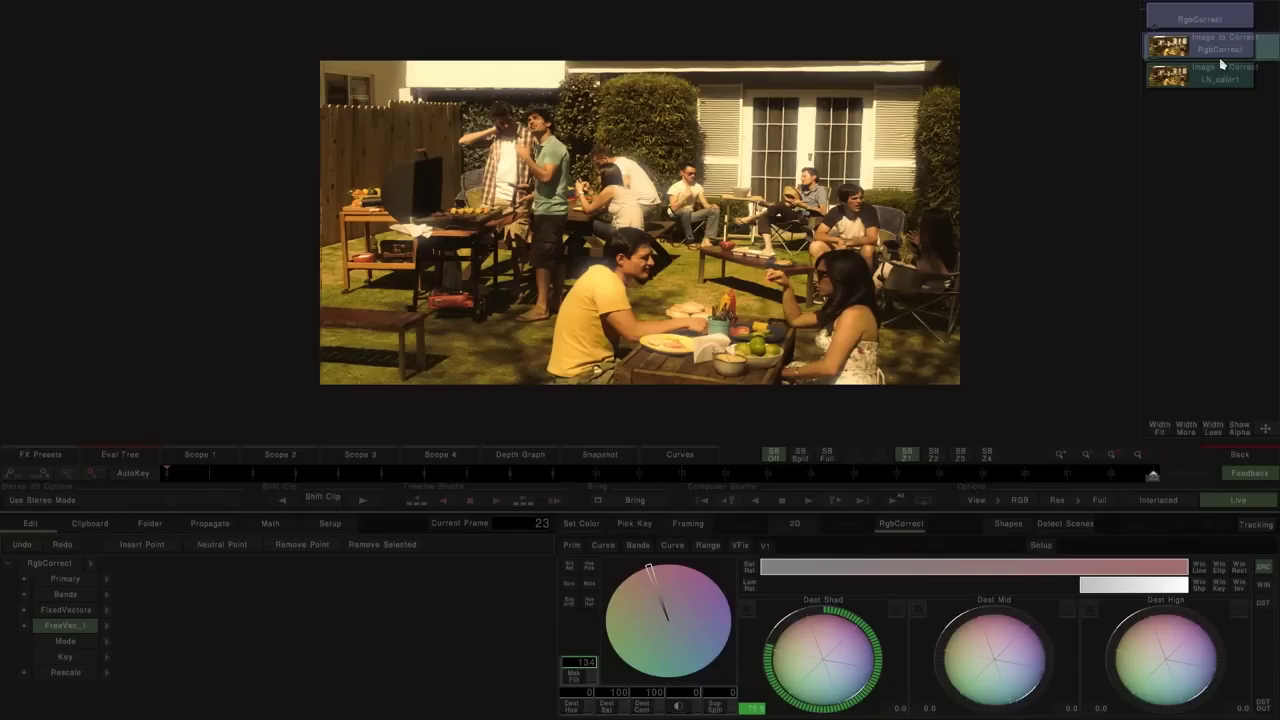
Reset FreeVec_1 in the upper RgbCorrect, limit it to the bright tones, lower Dest Shad and set Mat Filt to 199.
left_click(1189, 20)
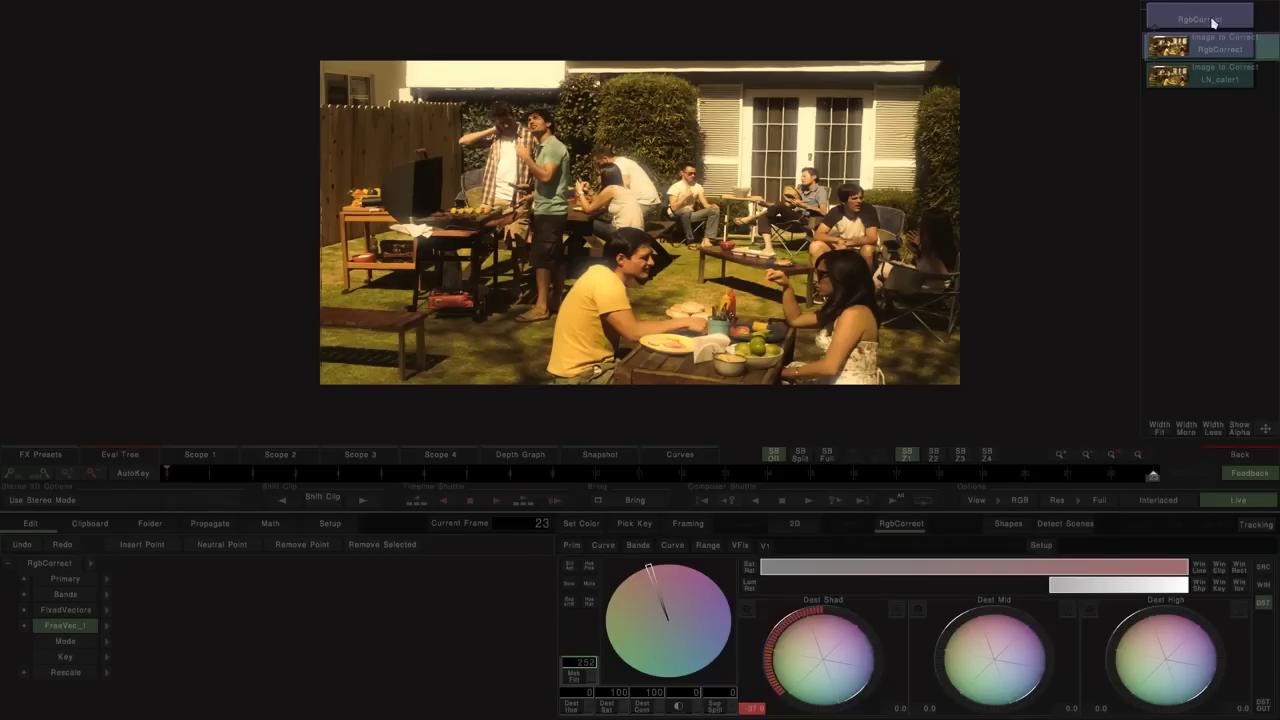
left_click(78, 628)
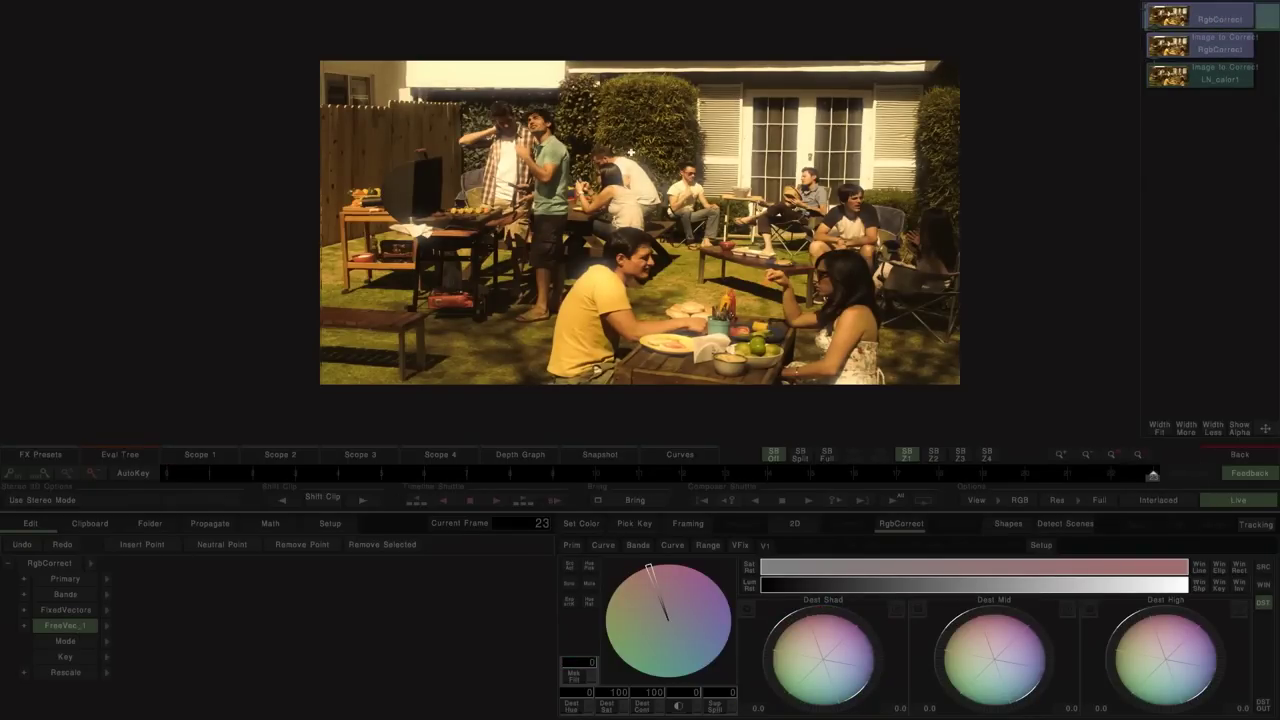
scroll(634, 196, "up", 5)
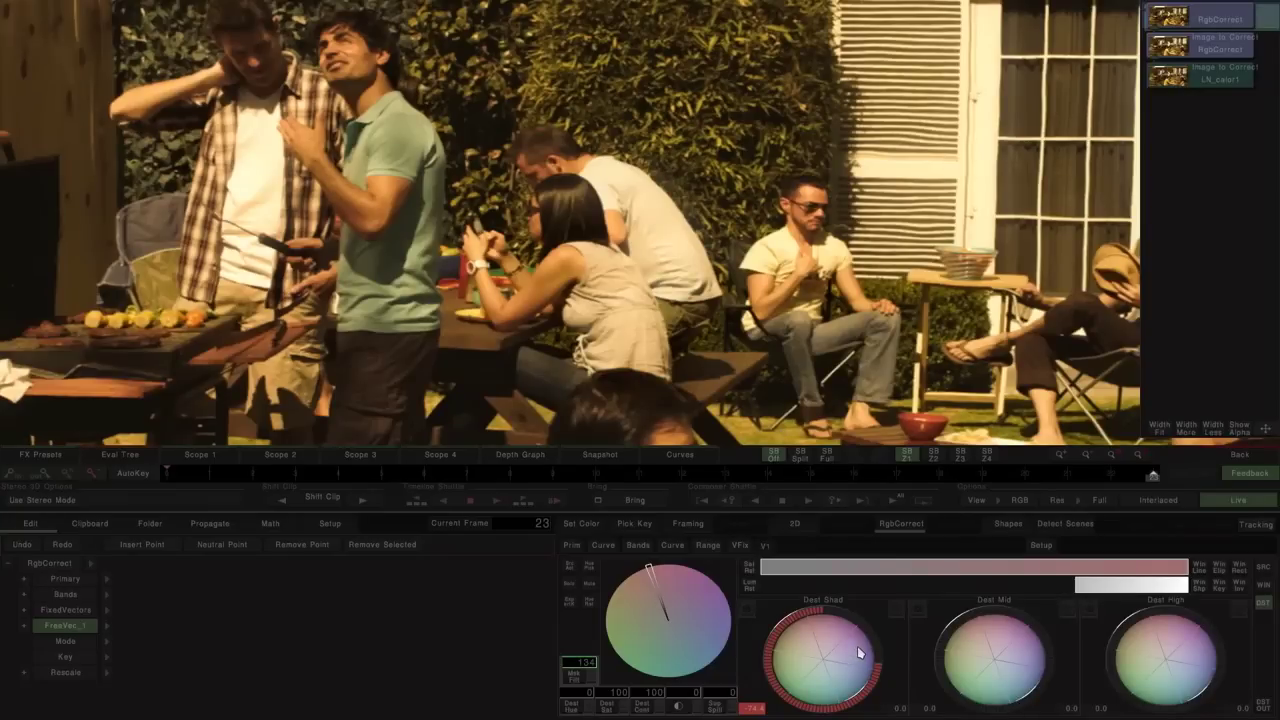
left_click_drag(1080, 583, 1052, 583)
left_click_drag(581, 676, 617, 676)
Compare the source image with the upper RgbCorrect, lower its Dest Mid slightly and return to the timeline.
left_click(1208, 78)
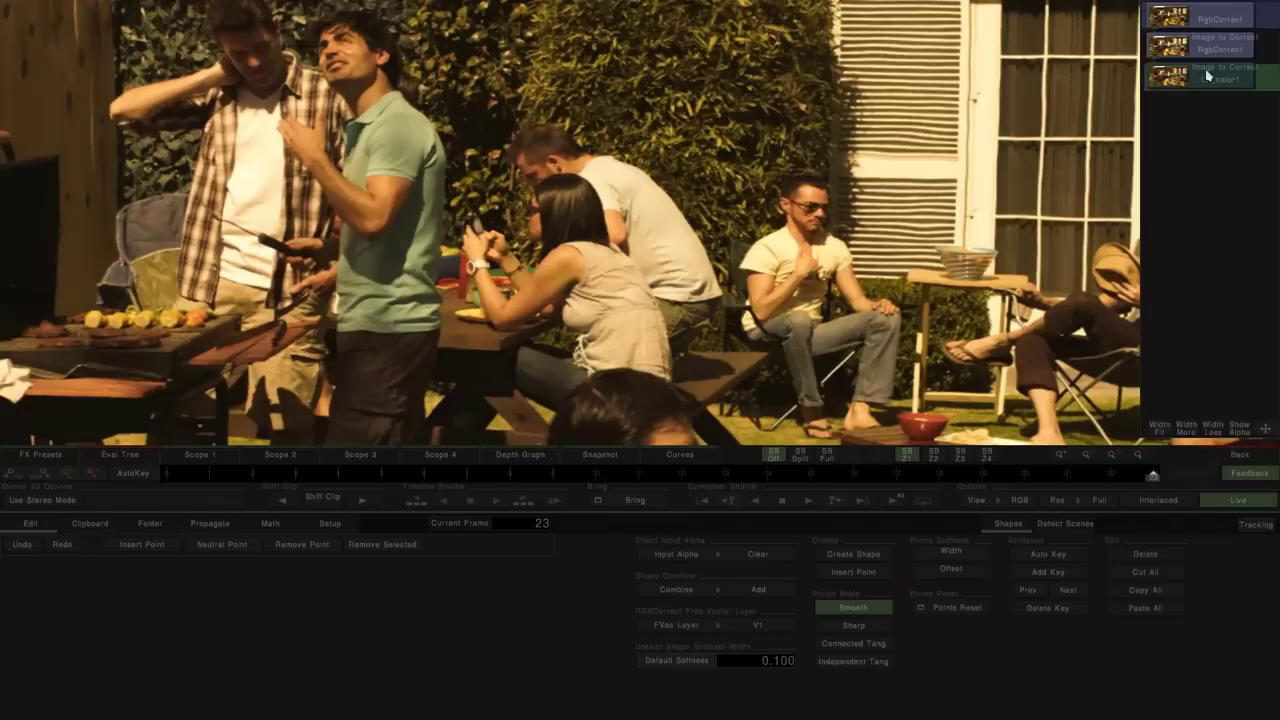
left_click(1206, 15)
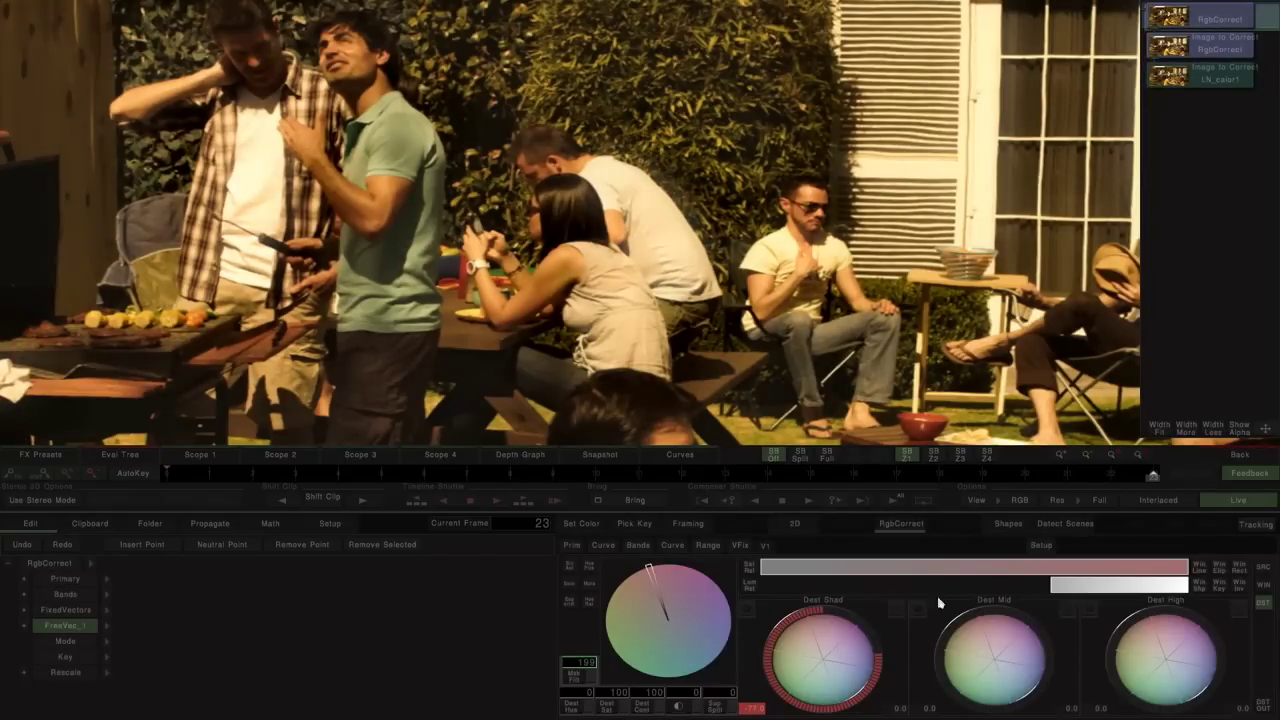
left_click_drag(995, 629, 975, 626)
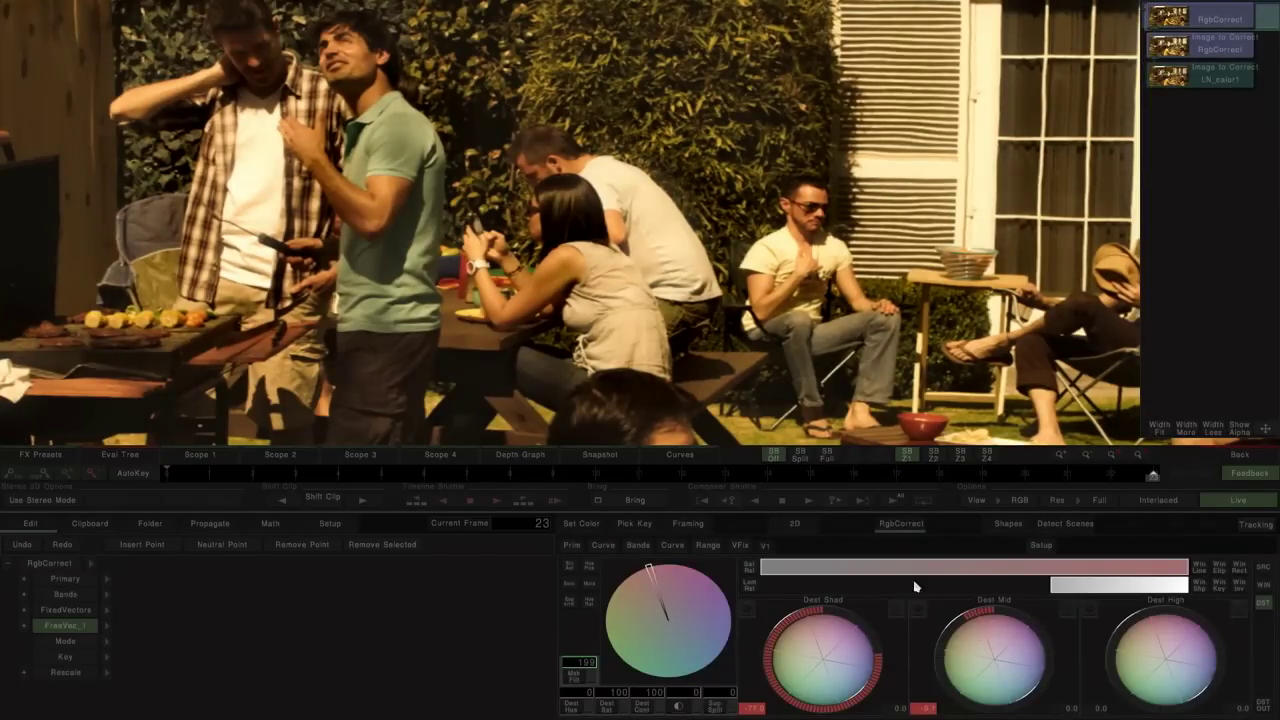
left_click(1225, 452)
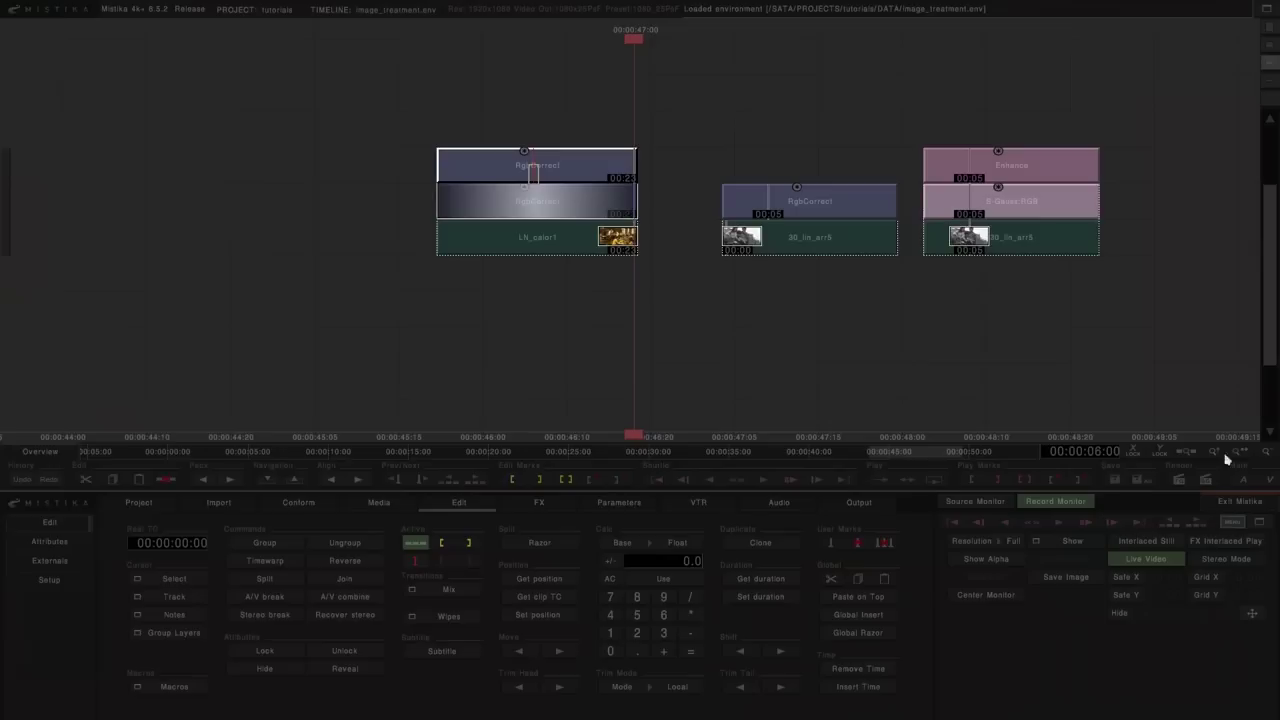
Open the effects of the second clip, 30_lin_arr5, inspect the family image and select its RgbCorrect.
double_click(805, 240)
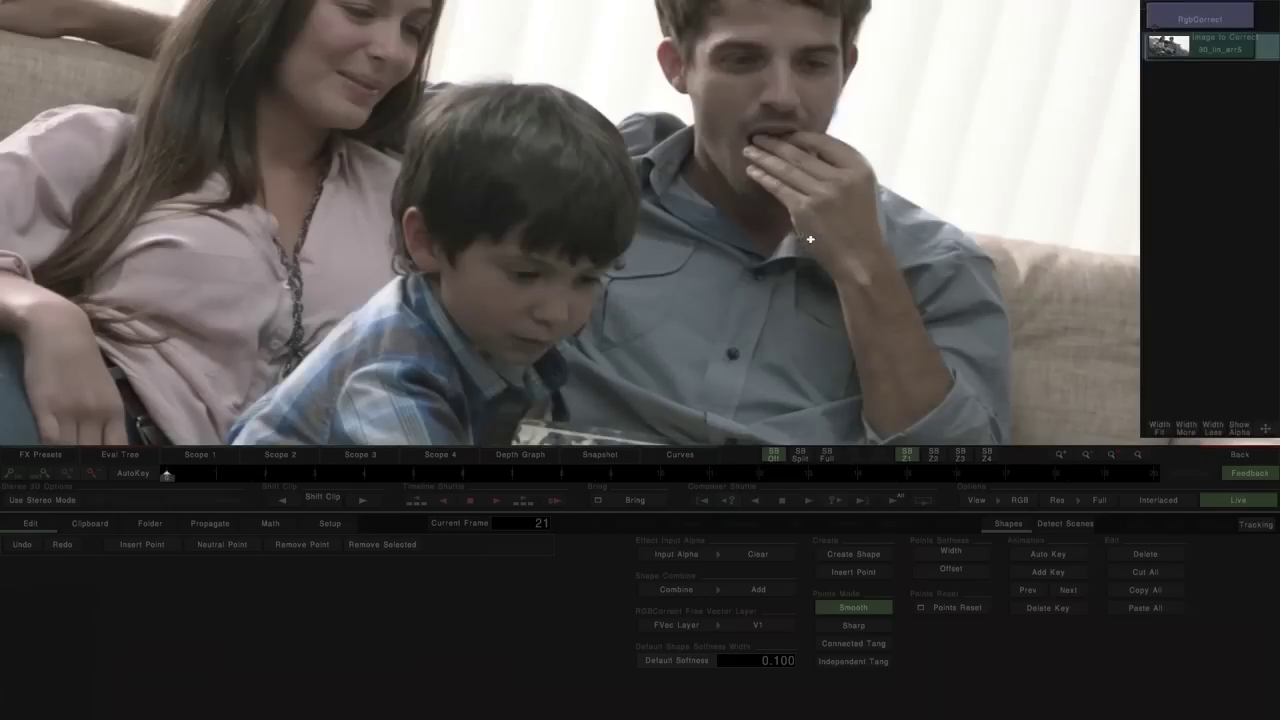
left_click_drag(849, 252, 507, 63)
left_click_drag(734, 223, 537, 250)
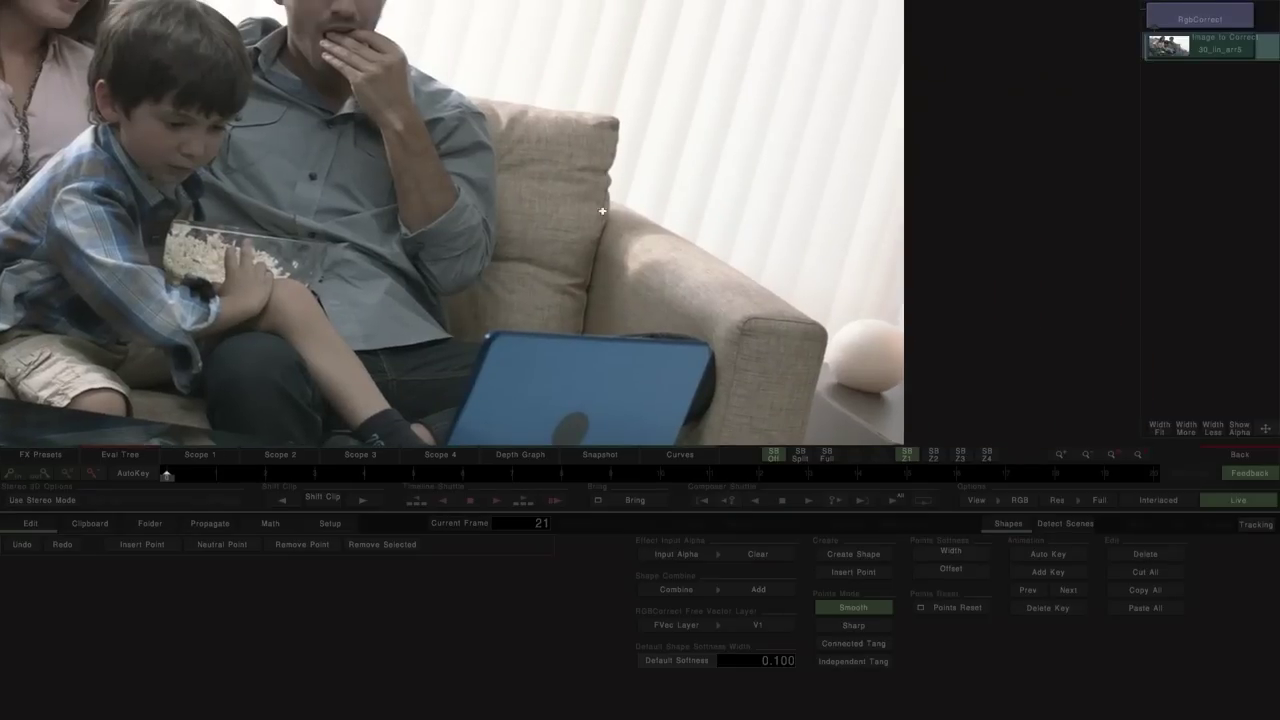
left_click_drag(449, 247, 799, 316)
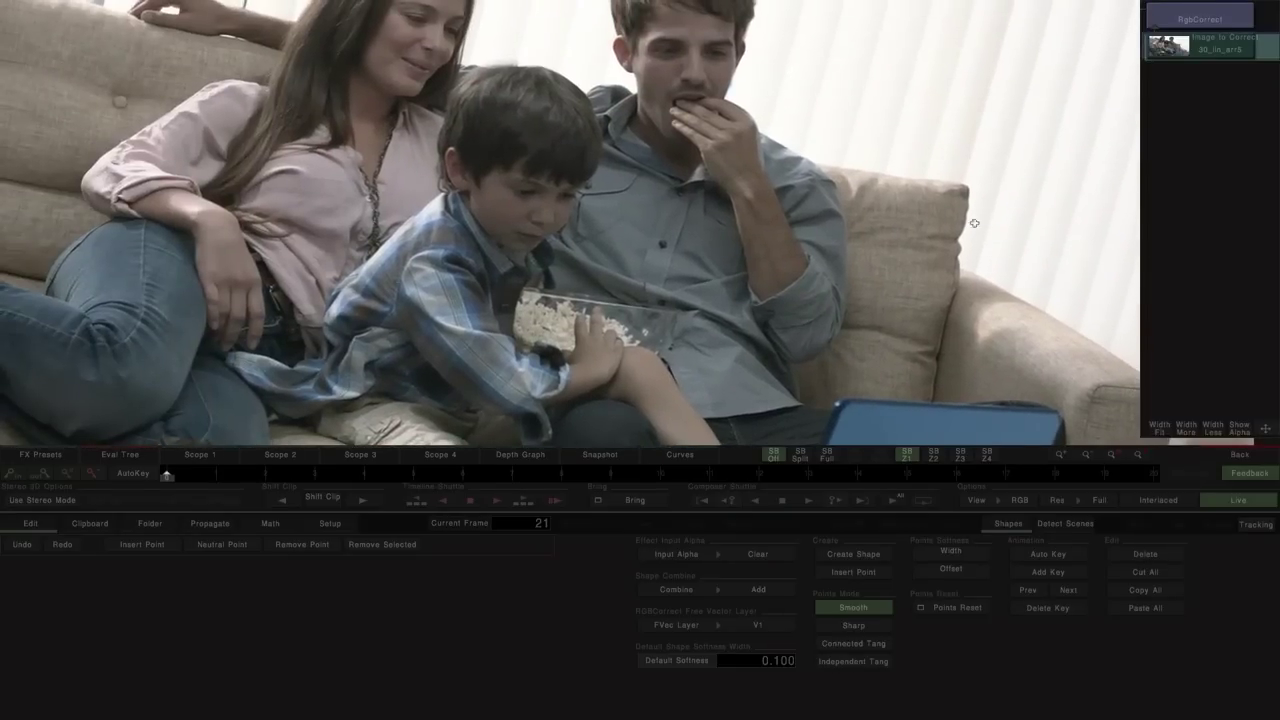
left_click(1222, 20)
scroll(789, 251, "up", 1)
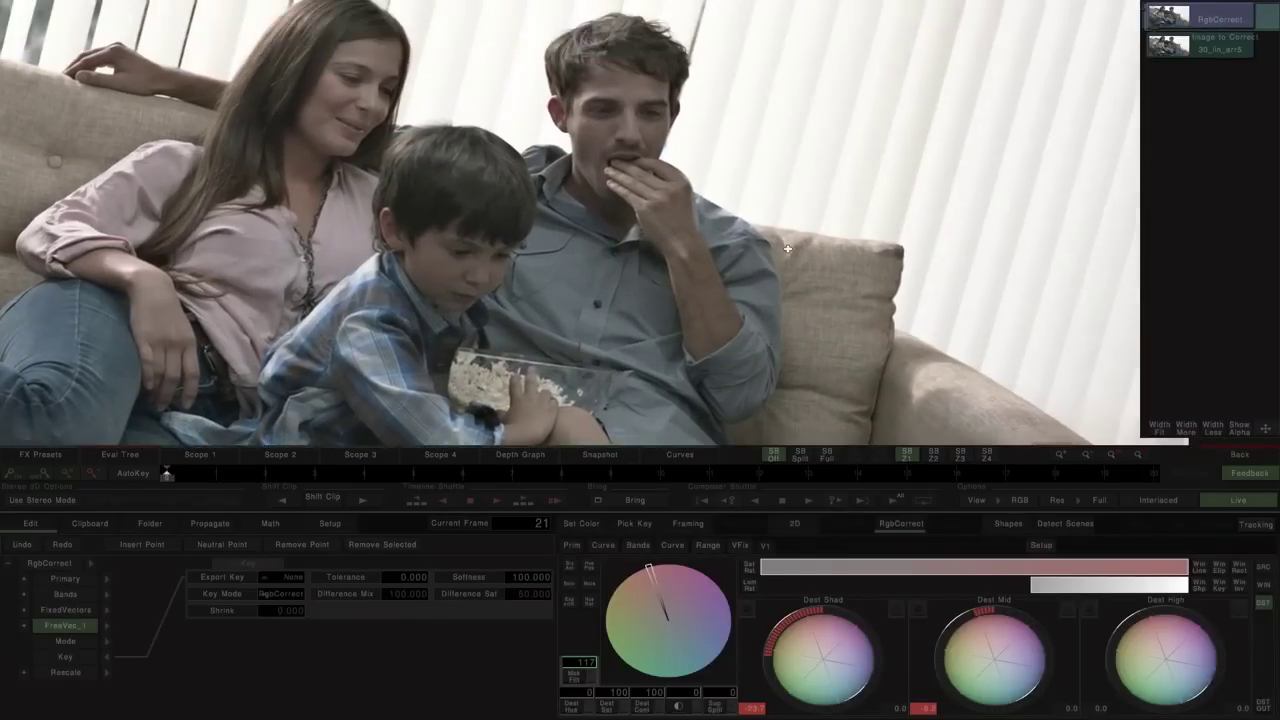
scroll(790, 251, "down", 3)
left_click_drag(849, 284, 857, 251)
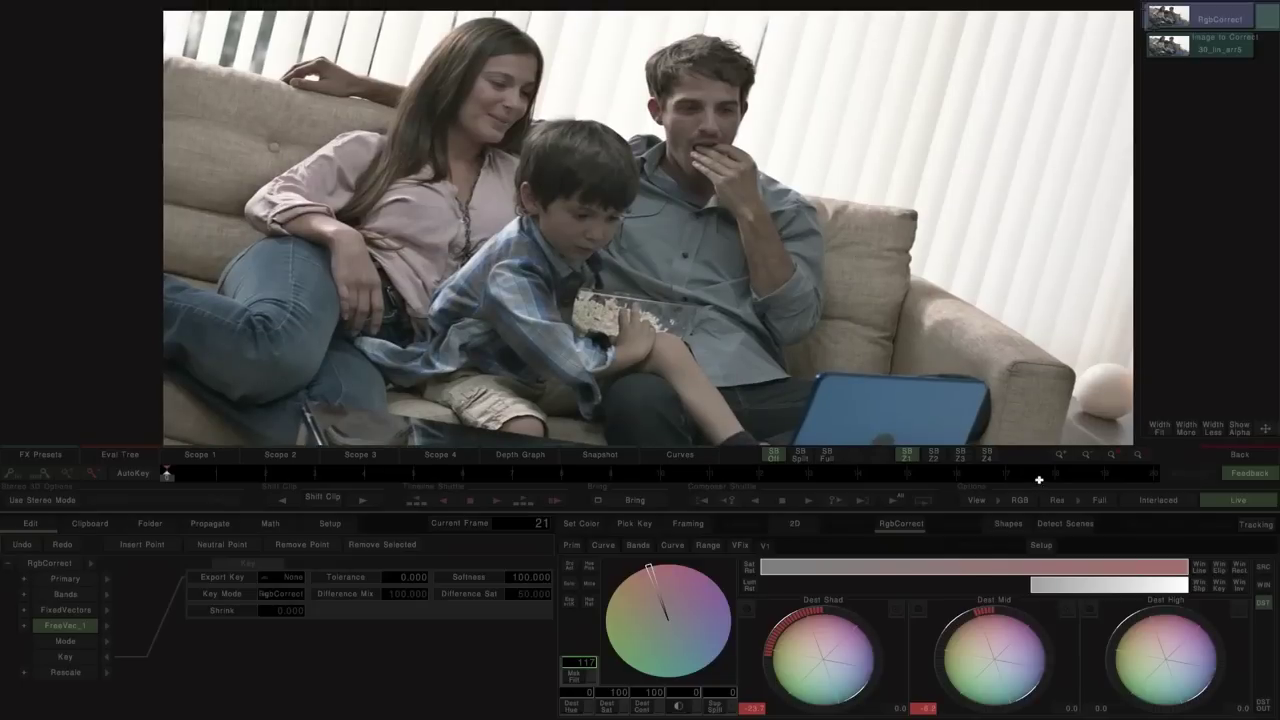
Export the FreeVec_1 key, view it as alpha and extend its luminance range slightly toward the darker tones.
left_click(1022, 500)
left_click(1000, 463)
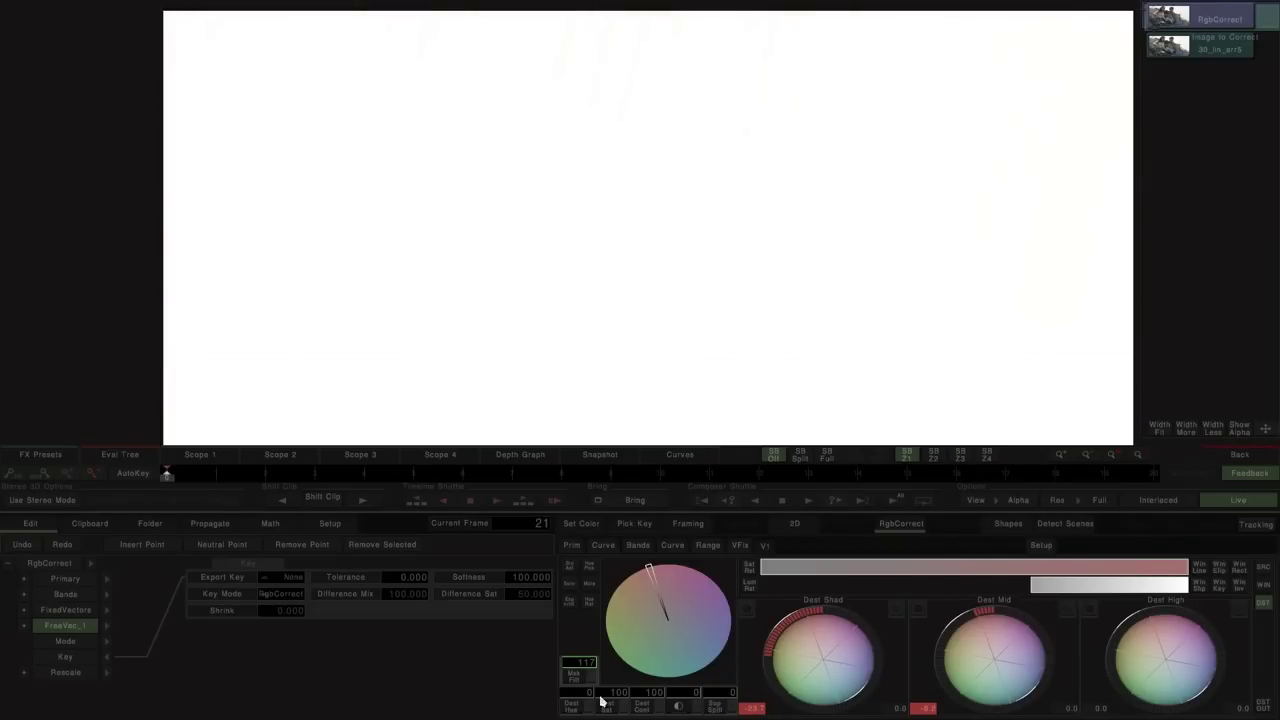
left_click(568, 605)
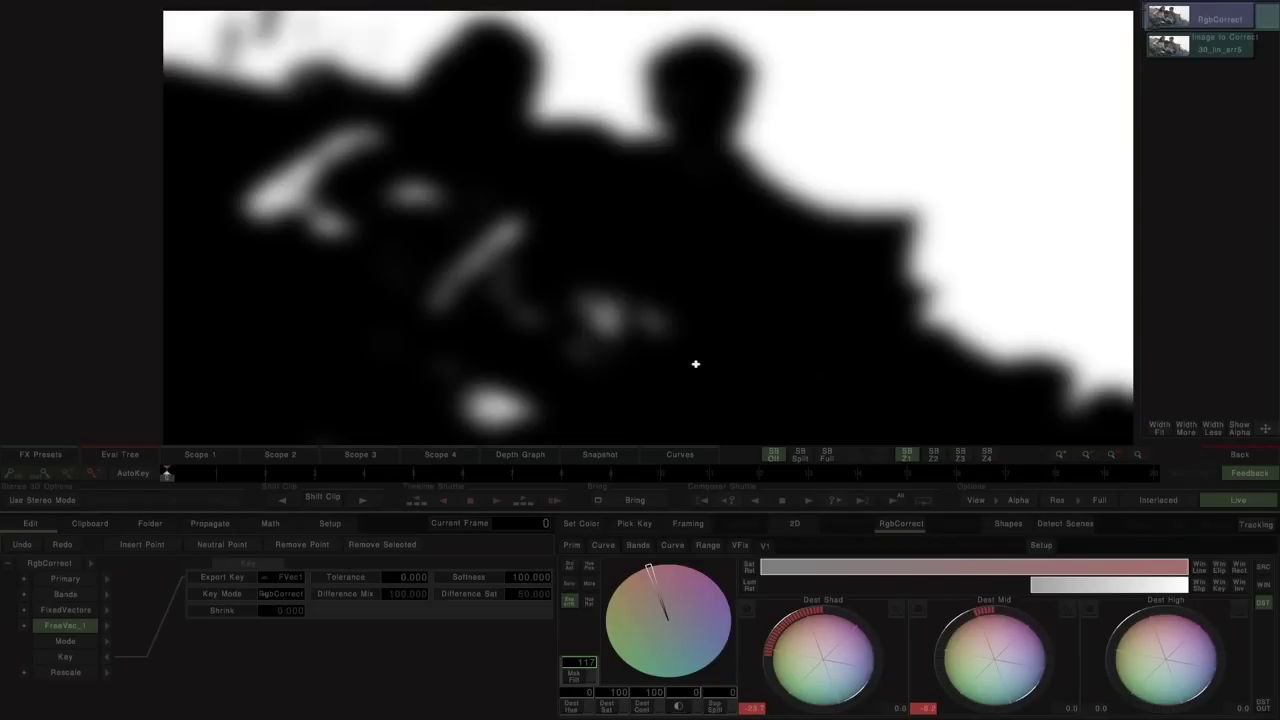
mouse_move(1034, 586)
left_mouse_down()
mouse_move(1046, 586)
mouse_move(1024, 587)
left_mouse_up()
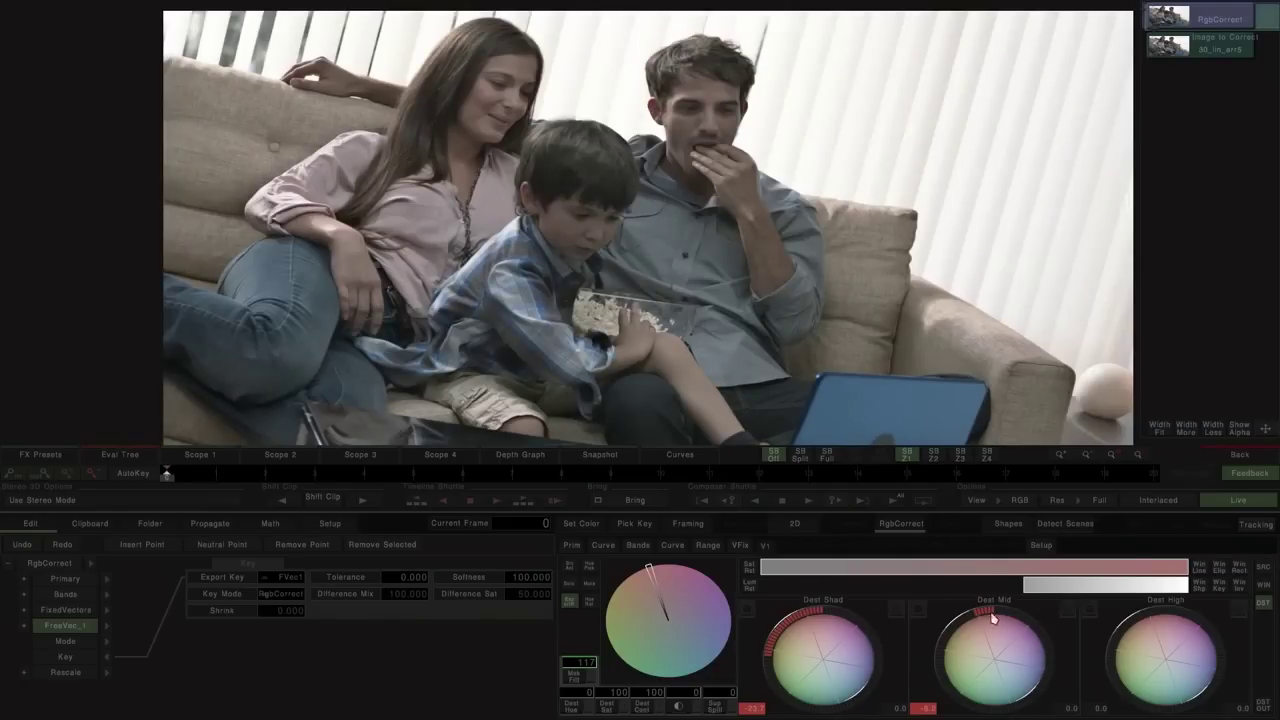
Reset Dest Mid and Dest Shad on the family clip's RgbCorrect and begin lowering Dest Shad.
left_click(1067, 608)
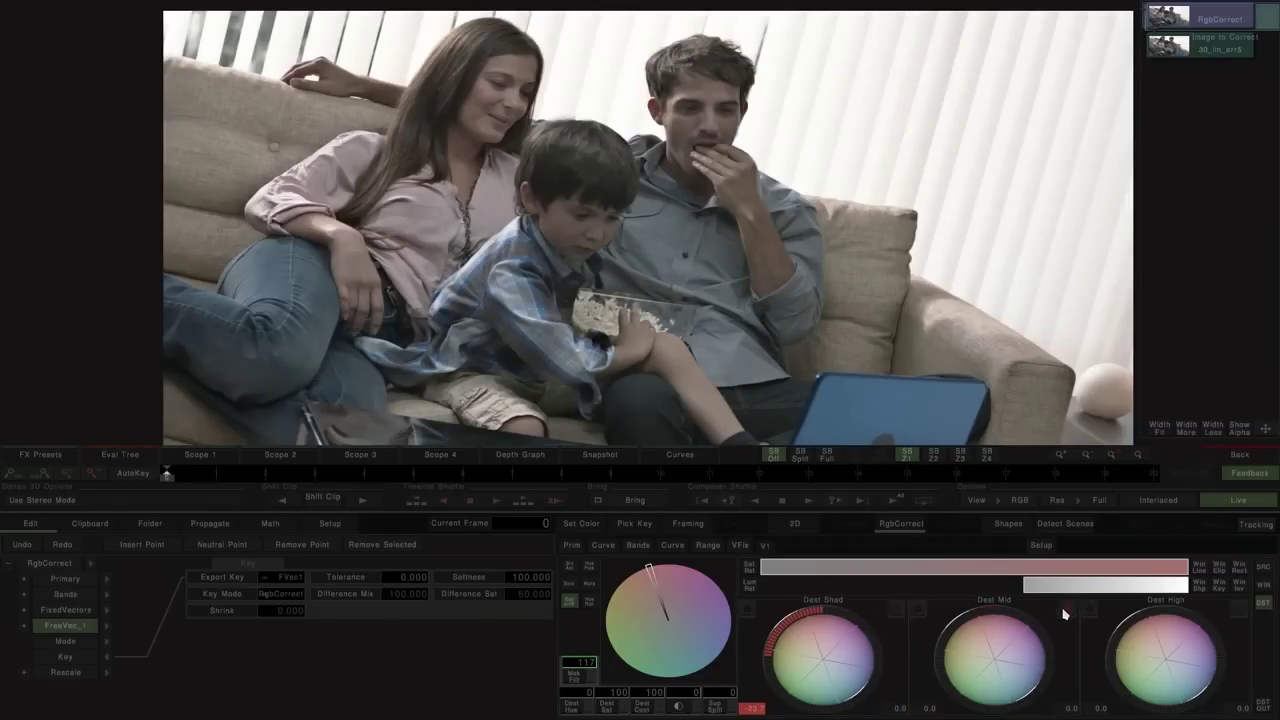
left_click(895, 610)
left_click_drag(843, 628, 794, 619)
Strengthen the local contrast by lowering Dest Shad to about -42 and Dest Mid slightly.
left_click_drag(889, 342, 651, 199)
scroll(874, 197, "up", 3)
left_click_drag(1140, 296, 566, 295)
scroll(566, 295, "up", 1)
left_click_drag(817, 641, 766, 625)
left_click_drag(1003, 640, 985, 632)
scroll(763, 161, "down", 3)
left_click_drag(770, 150, 769, 157)
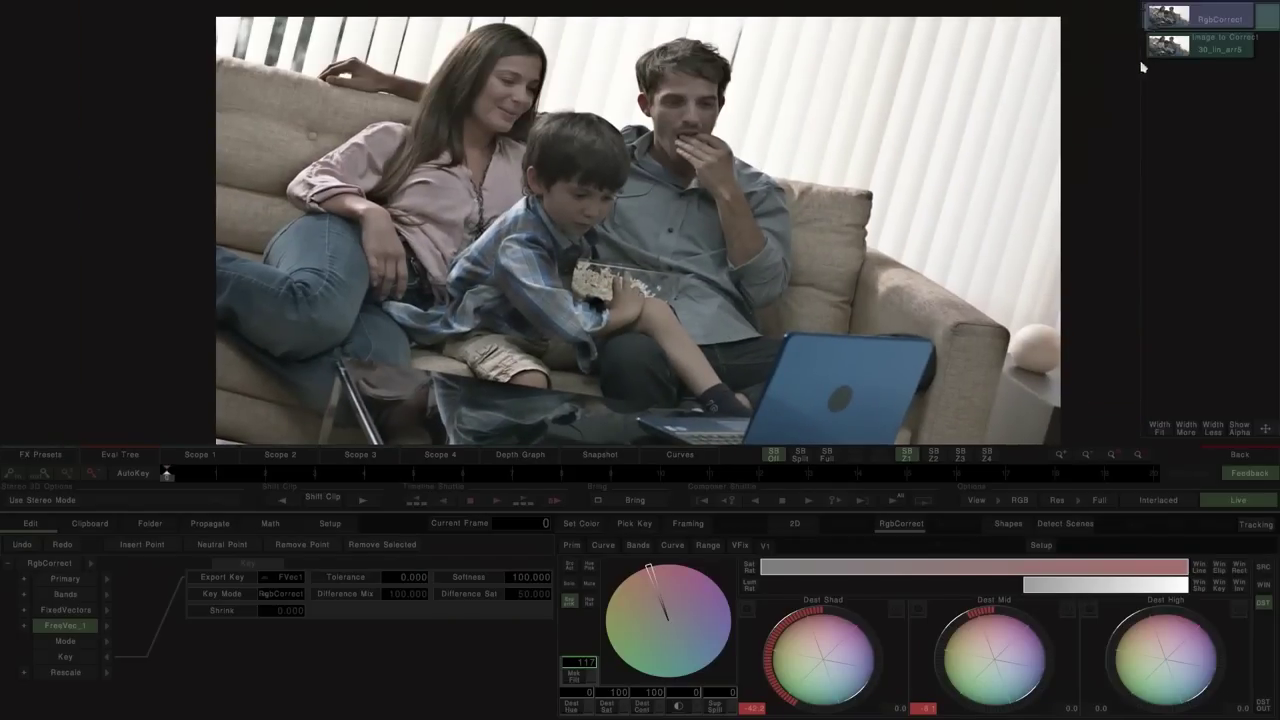
Compare the family clip's source with its RgbCorrect result and return to the timeline.
left_click(1192, 49)
left_click(1202, 18)
left_click(1240, 455)
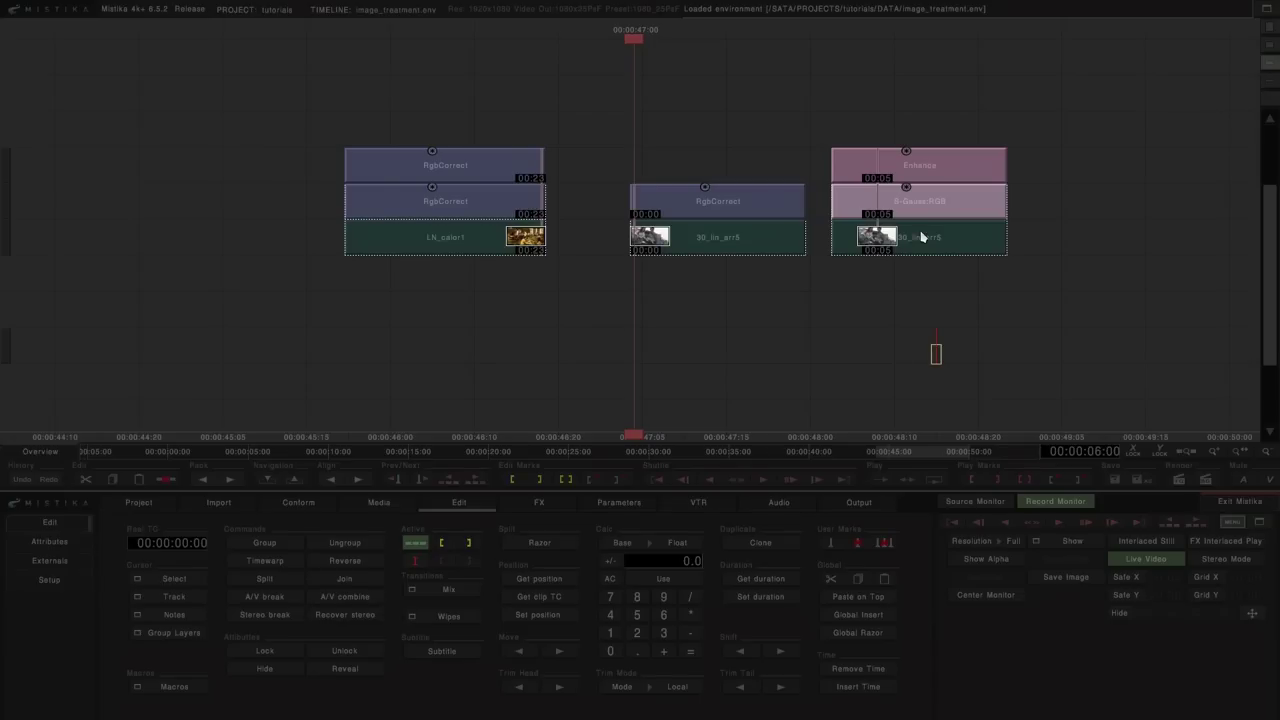
Open the third clip's effects and compare its S-Gauss:RGB sharpening with the source image in close-up.
double_click(920, 237)
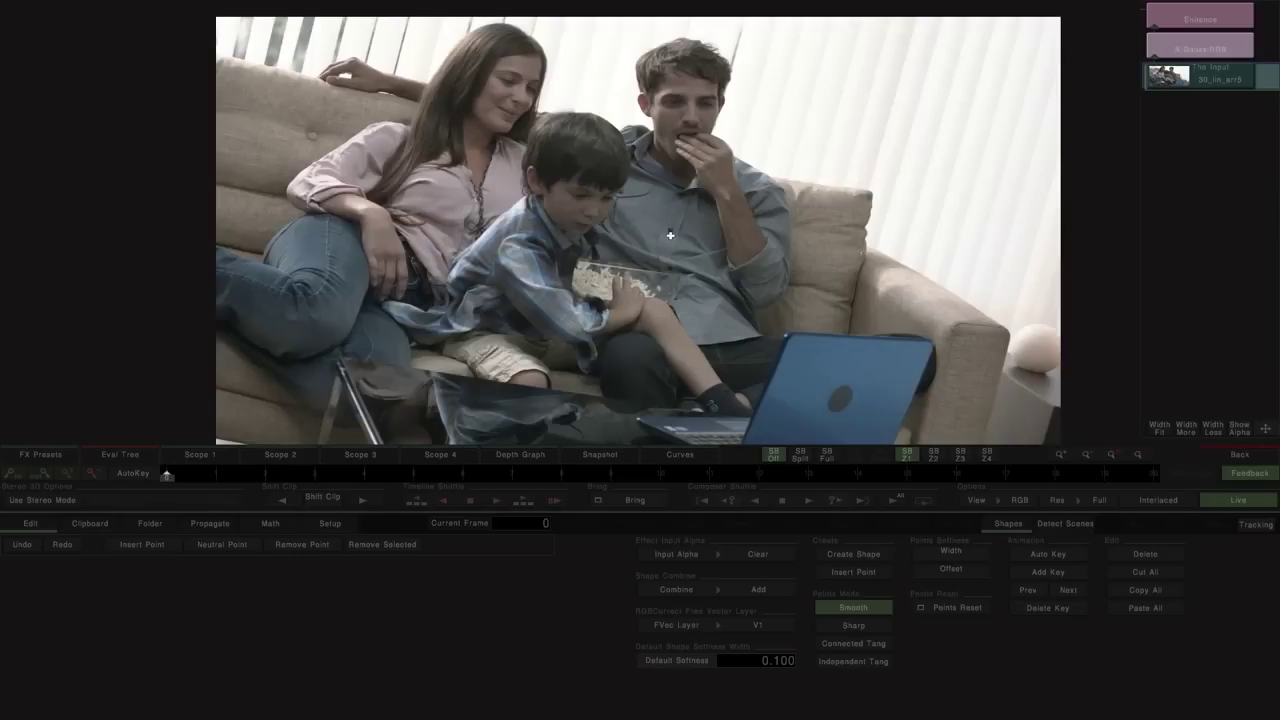
left_click(1186, 50)
scroll(634, 105, "up", 8)
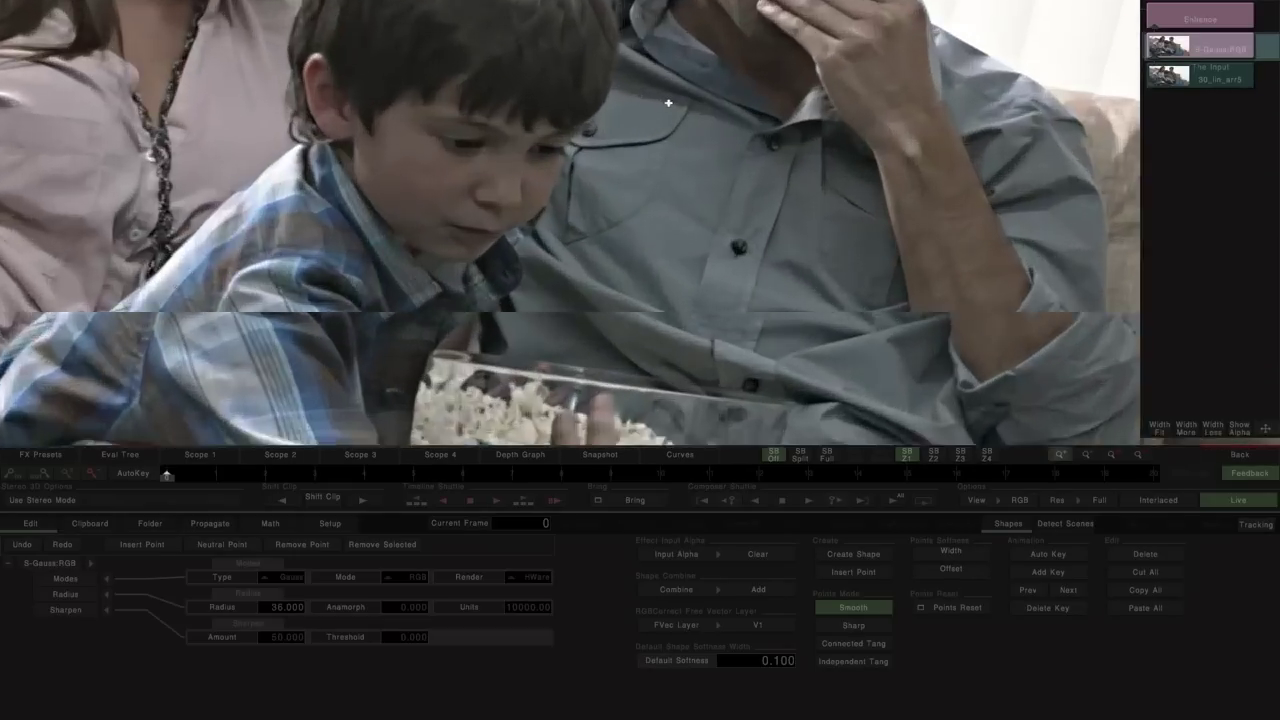
left_click_drag(634, 105, 799, 114)
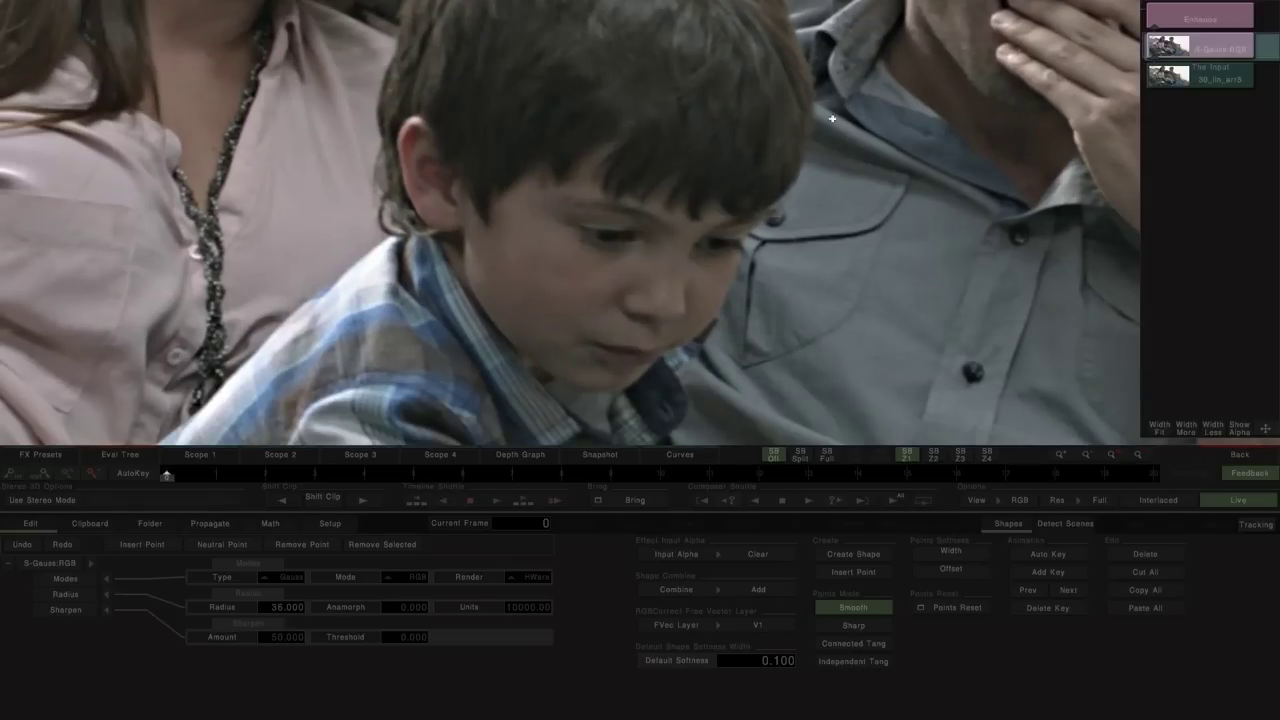
left_click(1191, 77)
left_click(1203, 52)
Return to the timeline and group the S-Gauss:RGB effect with the third clip's source, 30_lin_arr5.
left_click(1232, 455)
key("g")
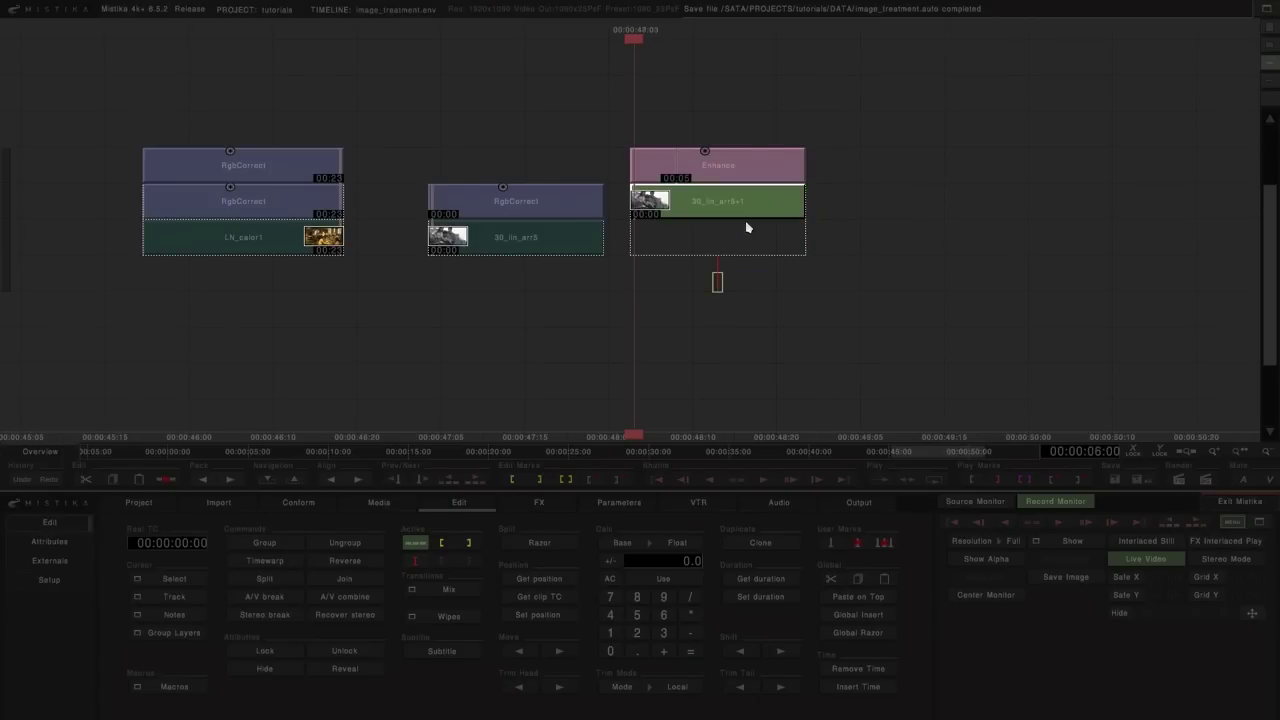
Open the third clip's Enhance effect and compare the enhanced family image with its source.
double_click(748, 160)
left_click(1190, 47)
scroll(746, 178, "down", 3)
scroll(746, 178, "down", 3)
left_click(1226, 18)
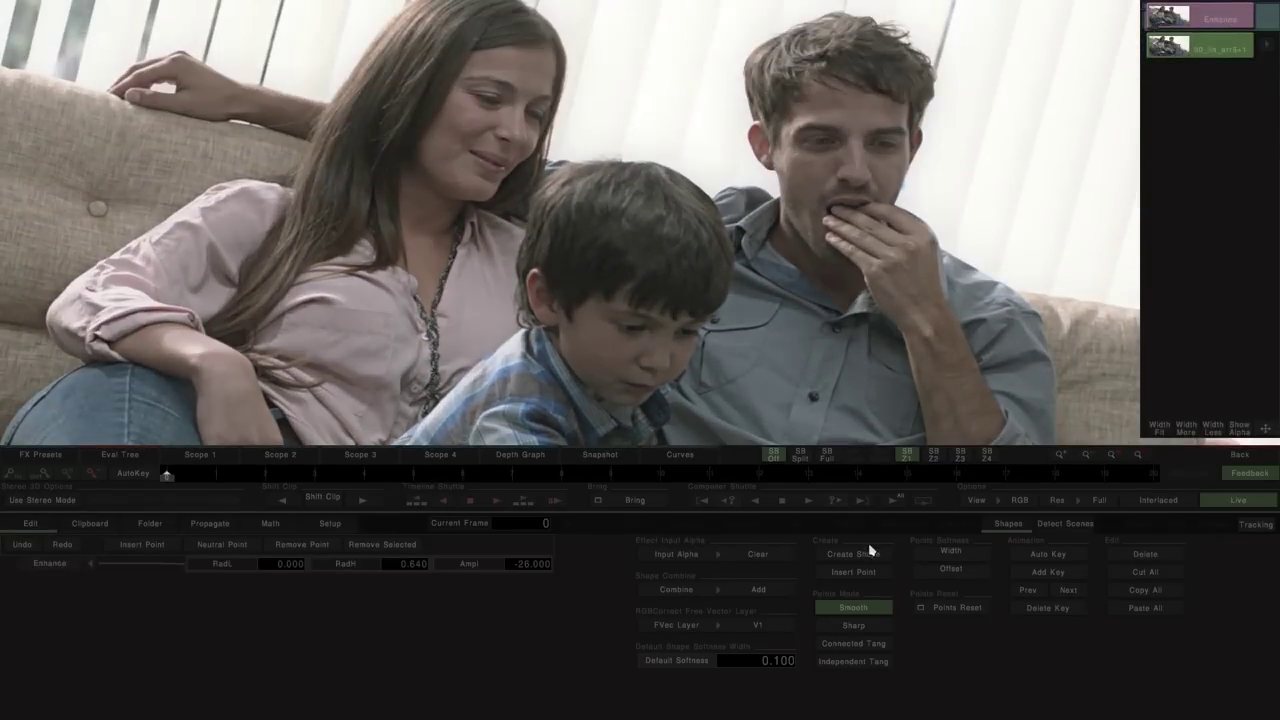
Try the Enhance effect's Ampl at 100, then reset it to 0.
left_click(345, 564)
left_click(497, 567)
left_click_drag(486, 572, 612, 572)
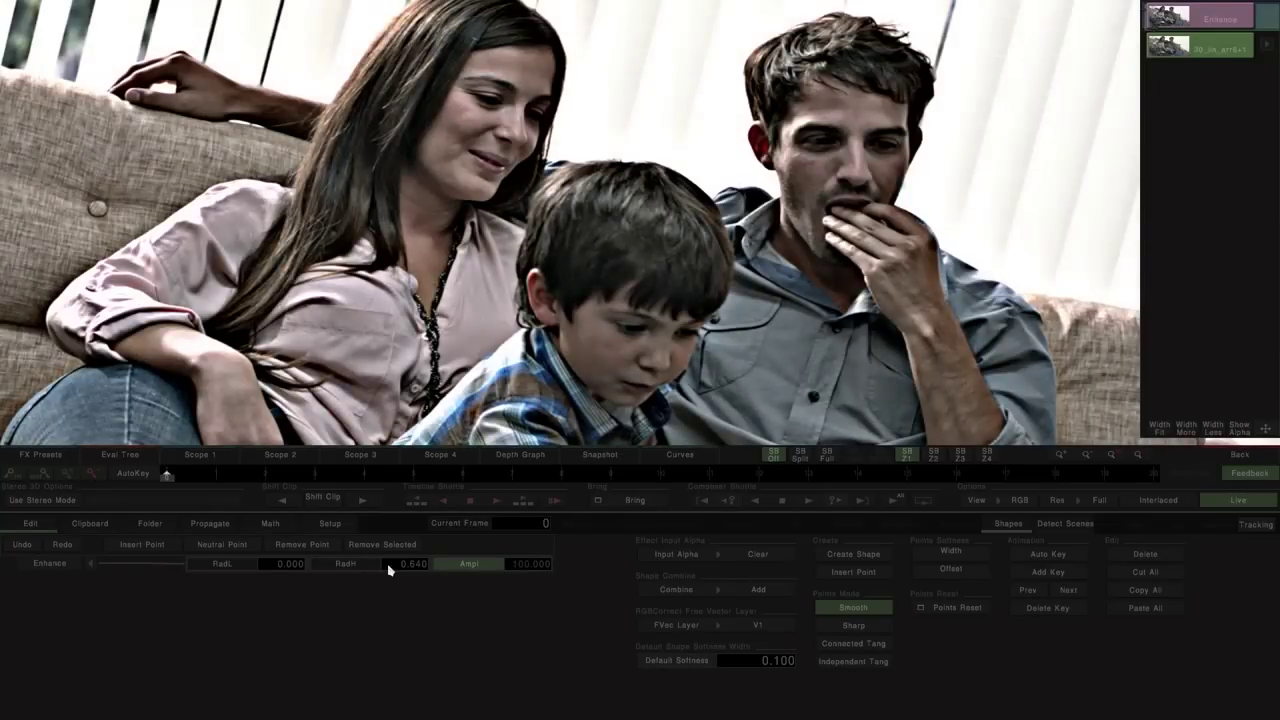
left_click(390, 568)
left_click(515, 571)
type("0")
key("Return")
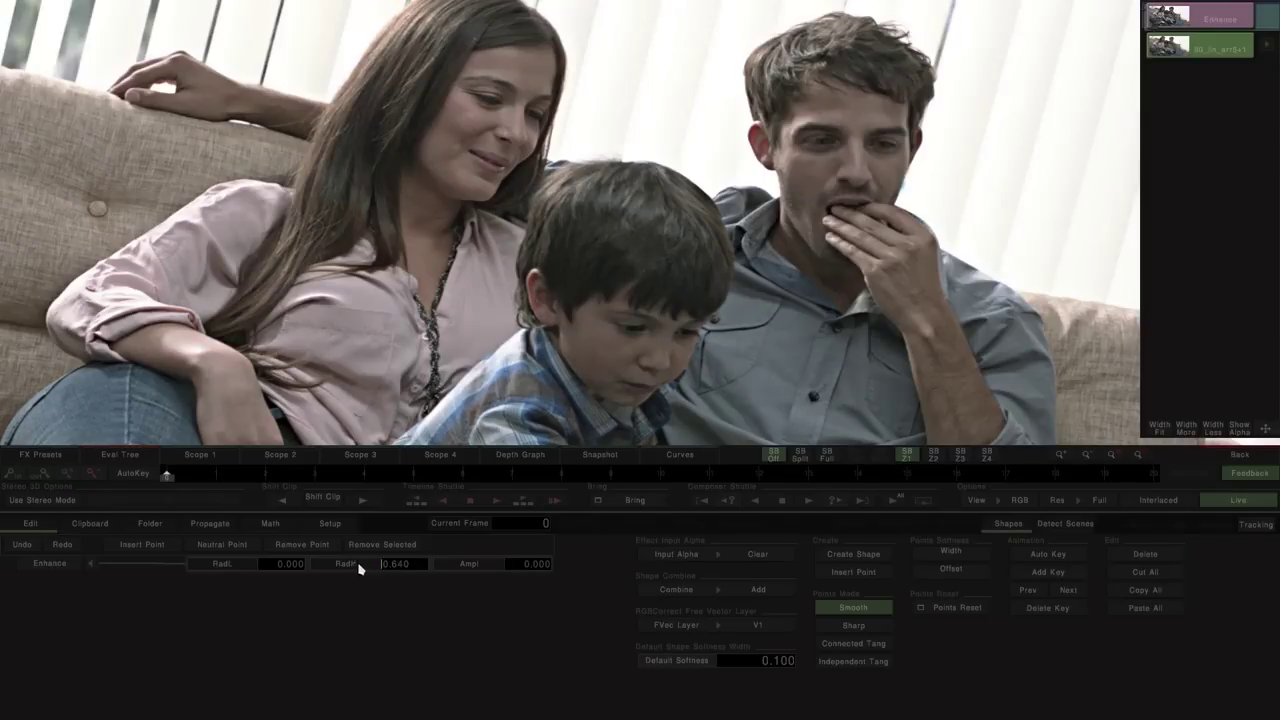
Try a RadH of 0.8 on the Enhance effect and inspect the boy's face in close-up.
left_click(360, 566)
left_click(392, 568)
type("0.4")
key("Return")
scroll(591, 271, "up", 5)
left_click_drag(551, 291, 671, 40)
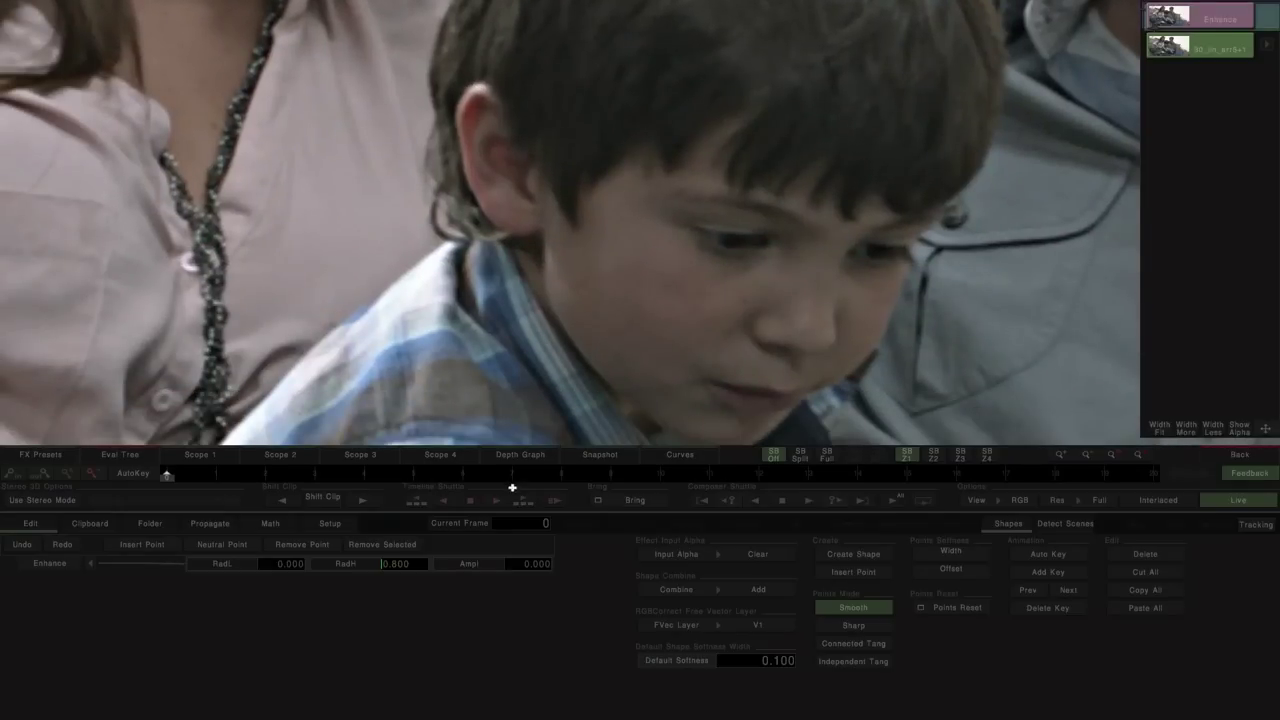
Test softening the boy's face with Ampl at -60, then try Ampl -18 with RadH 0.7.
left_click_drag(416, 567, 391, 569)
left_click(515, 569)
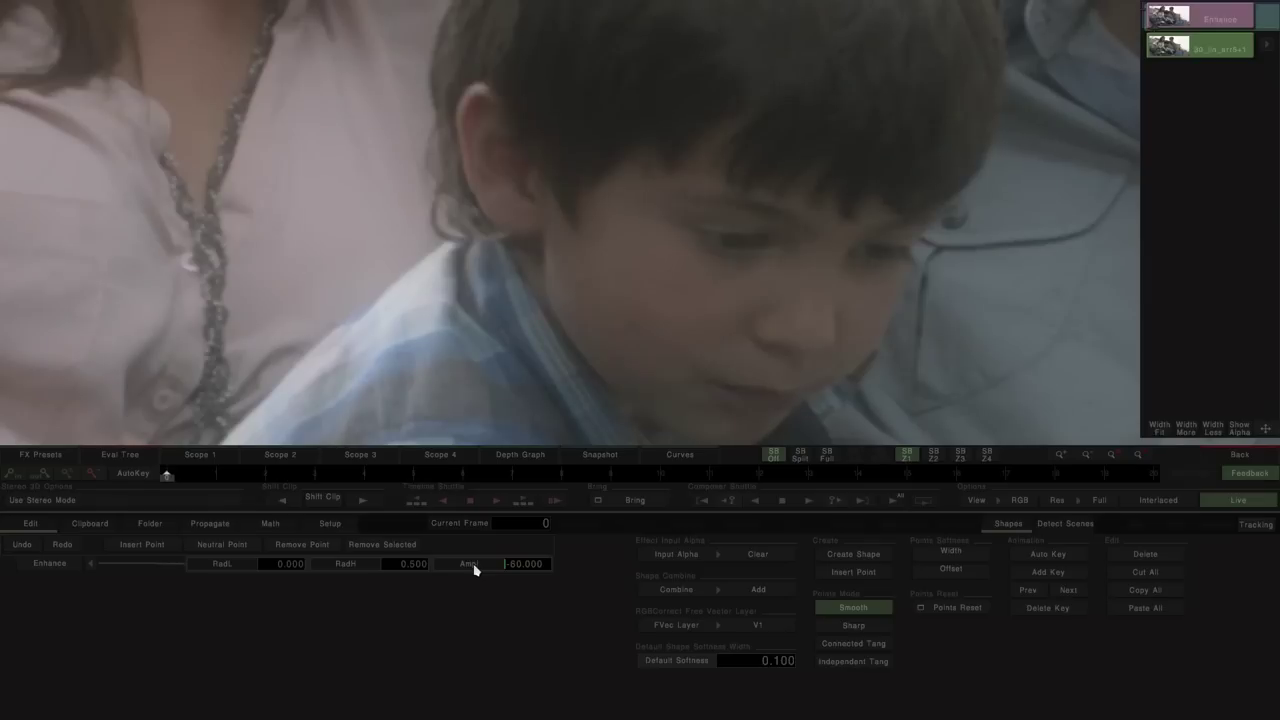
mouse_move(523, 567)
left_mouse_down()
mouse_move(394, 566)
mouse_move(521, 567)
left_mouse_up()
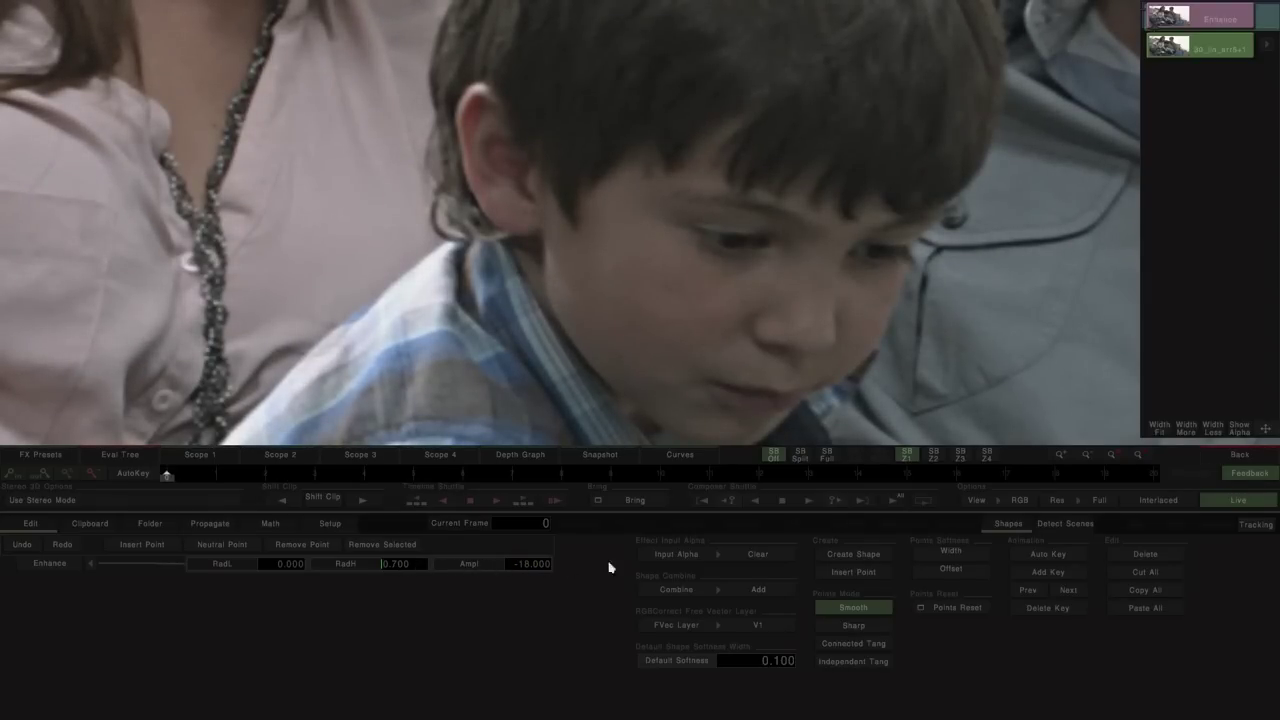
Set Enhance's RadH to 0.89 and Ampl to -22.2, judging the softening on the man's face.
left_click_drag(633, 568, 737, 566)
left_click_drag(431, 574, 320, 573)
left_click_drag(349, 569, 510, 561)
left_click_drag(660, 556, 657, 556)
left_click_drag(714, 169, 598, 391)
left_click_drag(688, 226, 876, 176)
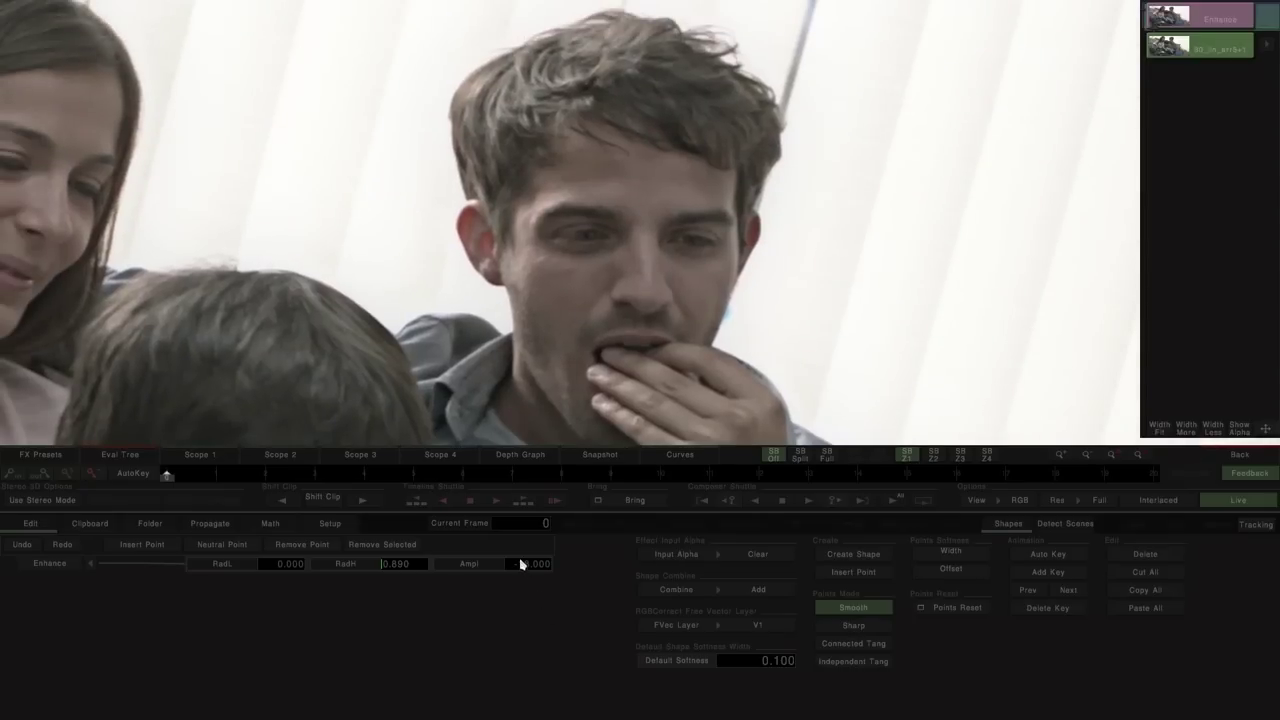
mouse_move(525, 571)
left_mouse_down()
mouse_move(271, 551)
mouse_move(519, 571)
left_mouse_up()
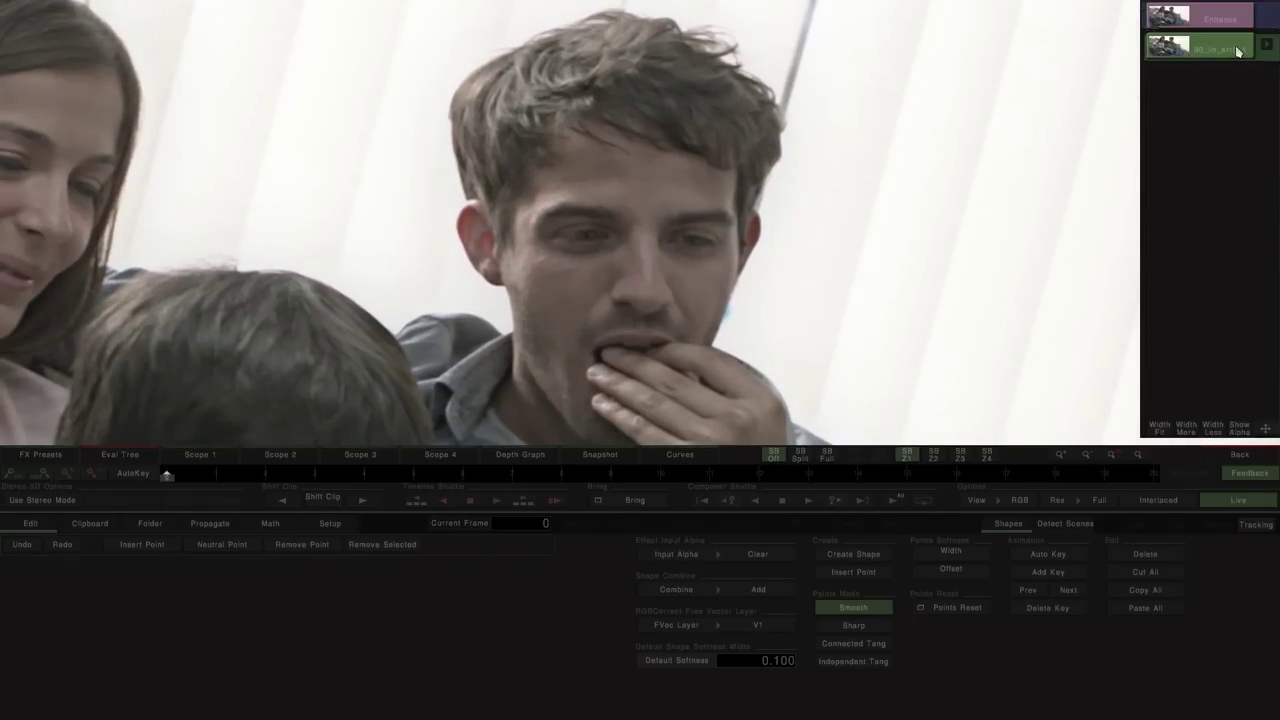
Compare the Enhance result with the source clip, both on the man's face and across the wider family shot.
left_click(1240, 50)
left_click(1235, 24)
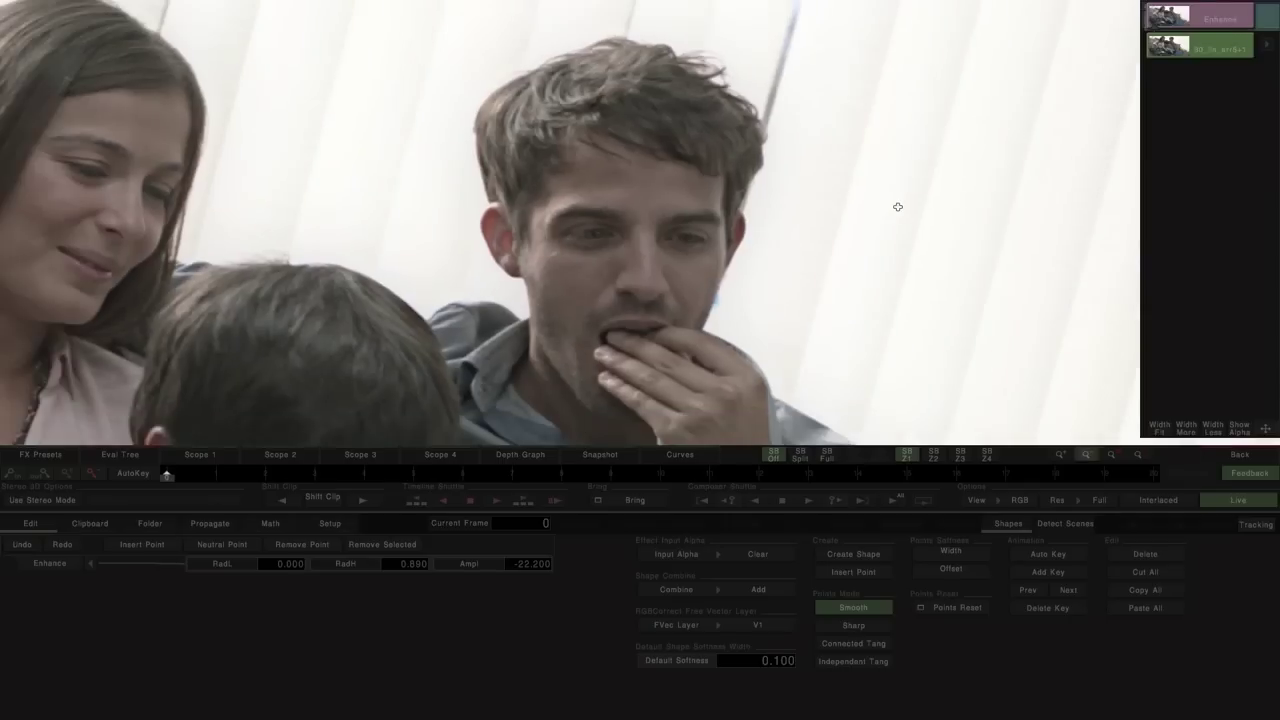
scroll(896, 206, "down", 2)
left_click_drag(870, 329, 882, 187)
scroll(888, 187, "down", 1)
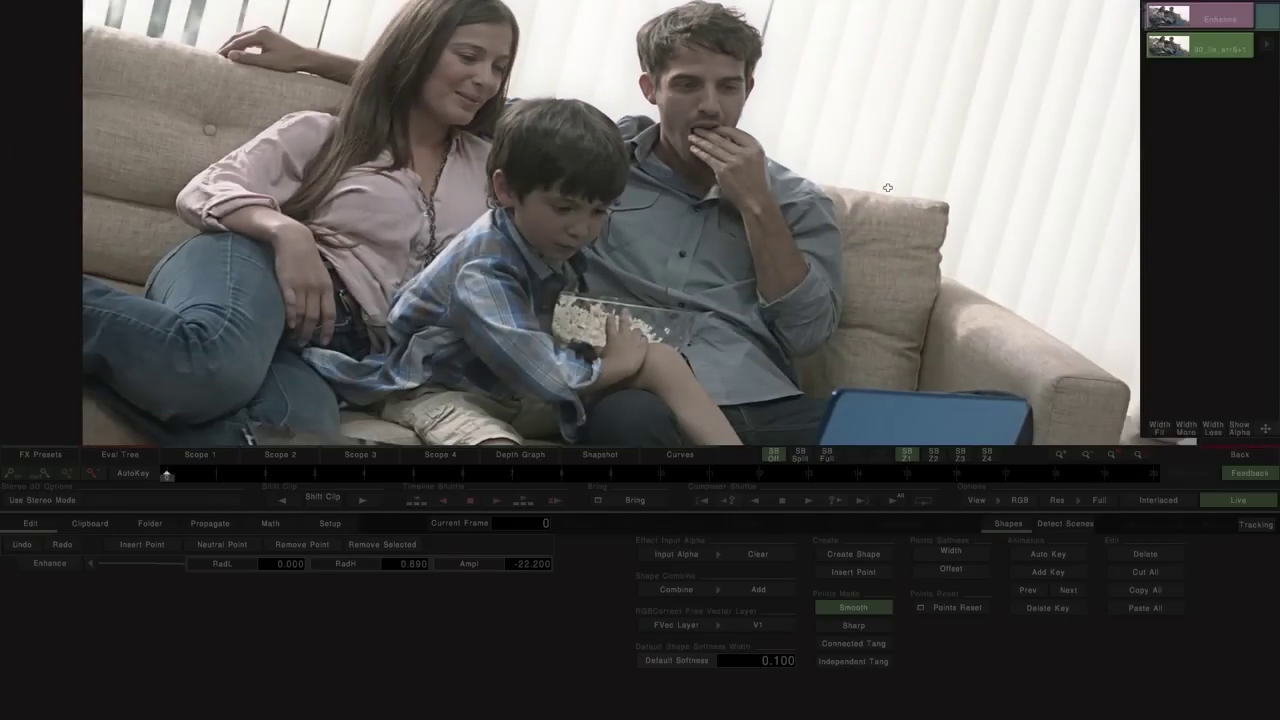
left_click(1218, 56)
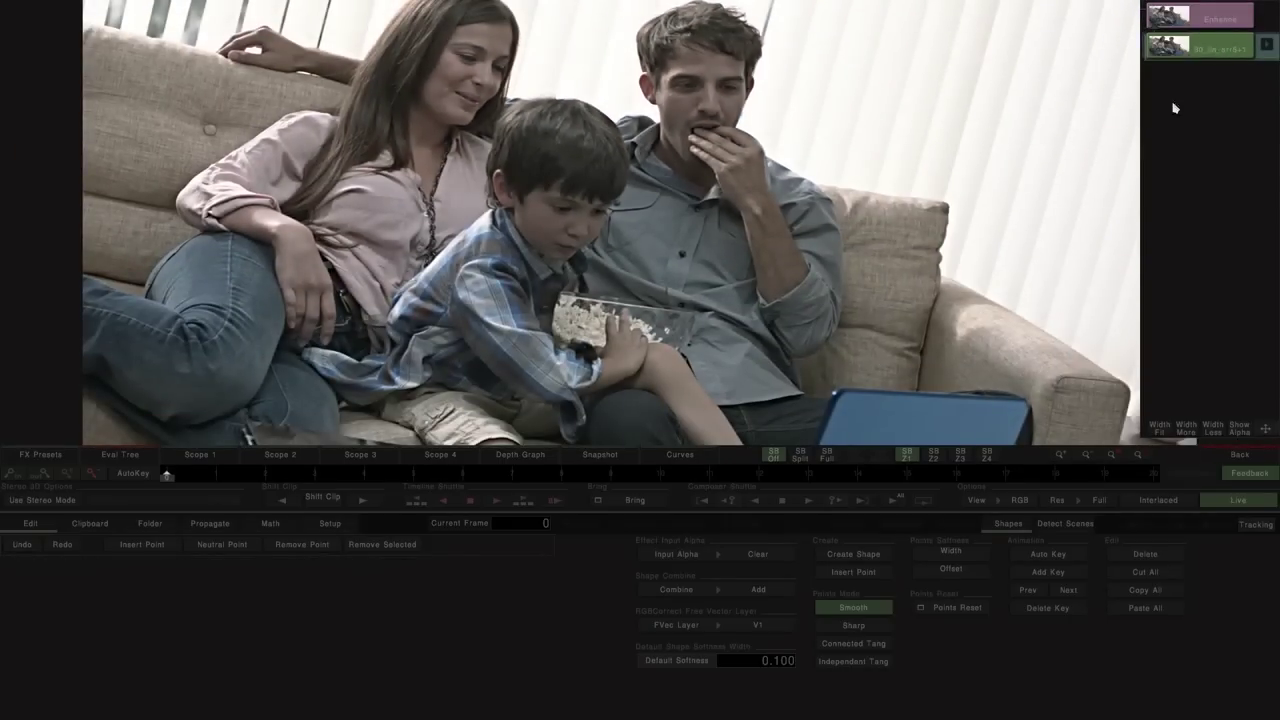